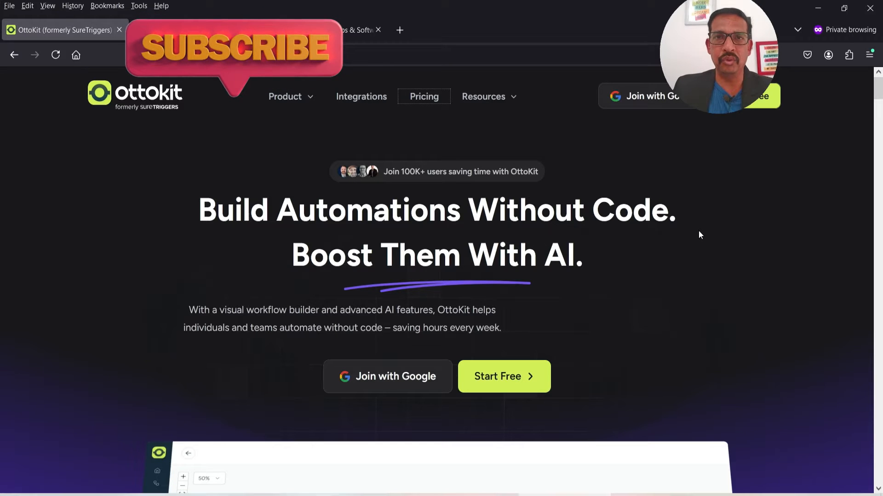
Examine the apps available in the Social Media integrations category
left_click(357, 30)
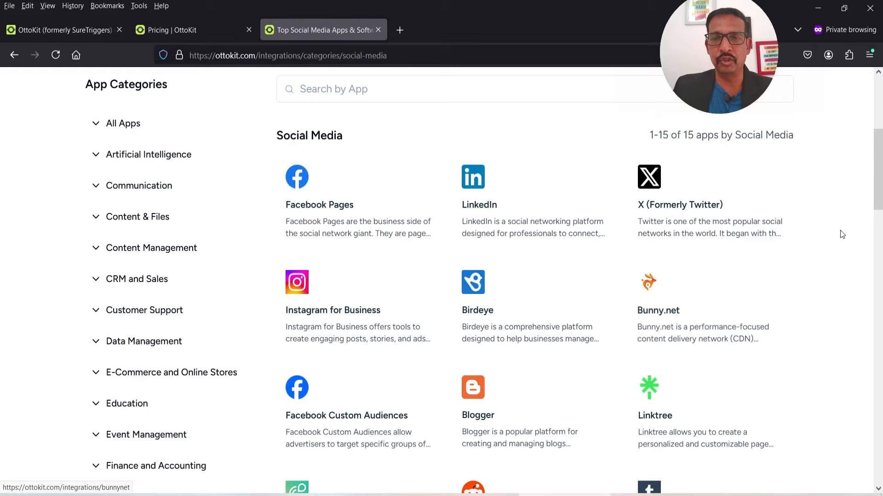
scroll(483, 319, "down", 4)
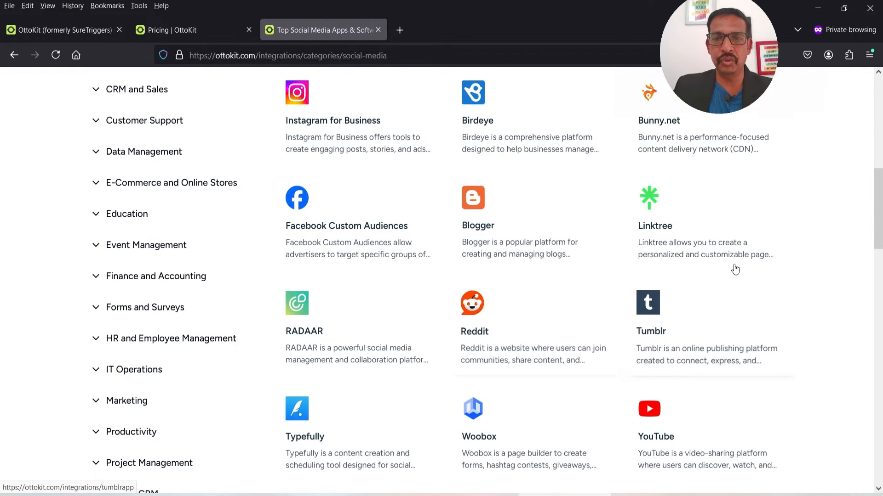
scroll(785, 247, "down", 5)
scroll(742, 270, "up", 10)
scroll(744, 267, "down", 3)
scroll(782, 317, "down", 3)
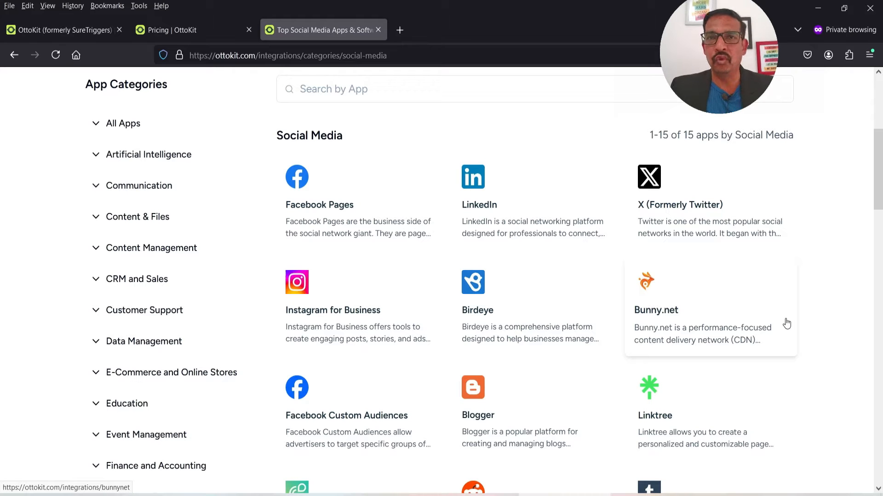
Review the Pro, Business and Business Plus plans on the pricing page
key("ctrl+shift+Tab")
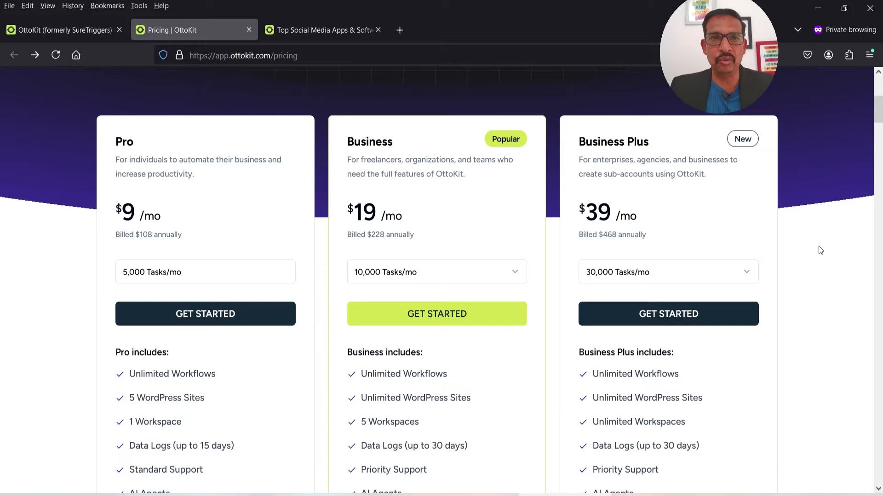
scroll(818, 247, "down", 3)
scroll(819, 252, "up", 3)
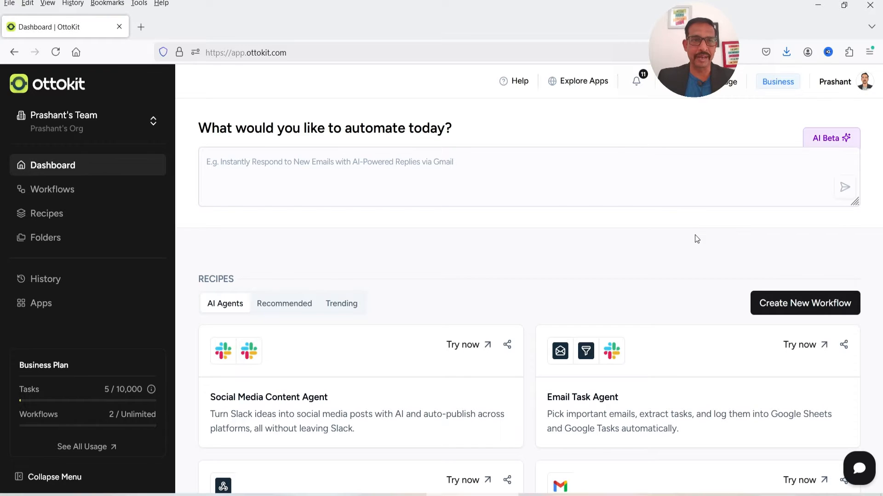
Create a new workflow named "WordPress BLog Posts to social Medial accounts"
left_click(55, 193)
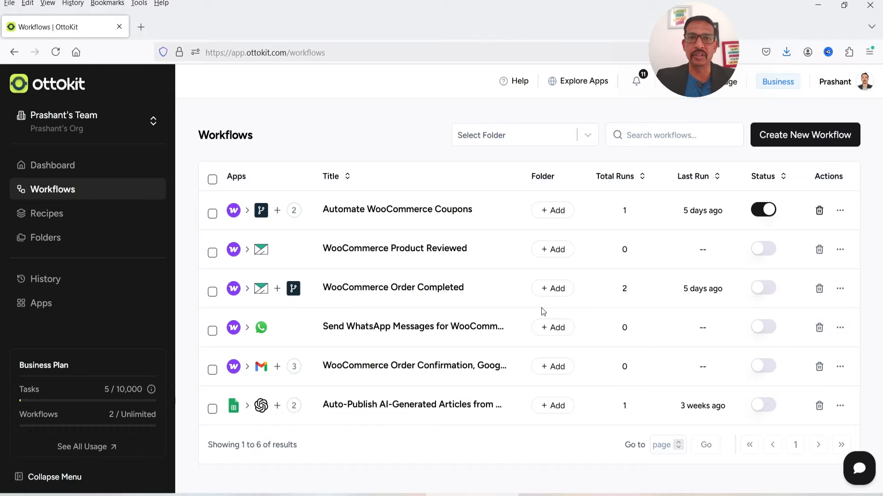
left_click(808, 145)
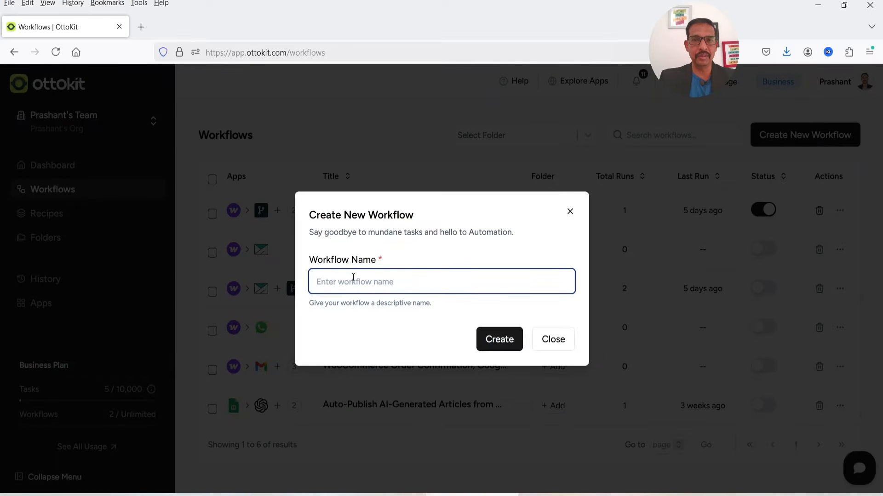
type("WordPress BLog POsts to social Medial accounts")
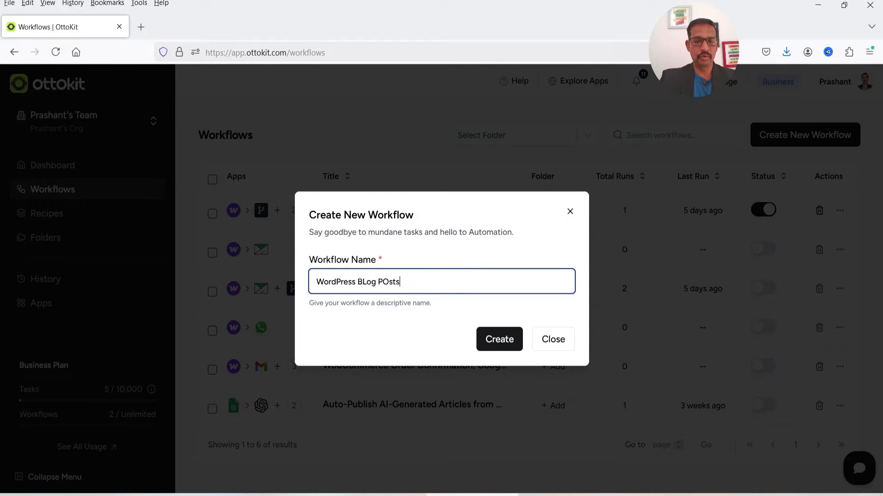
left_click_drag(382, 282, 391, 283)
type("o social Medial accounts")
left_click(512, 279)
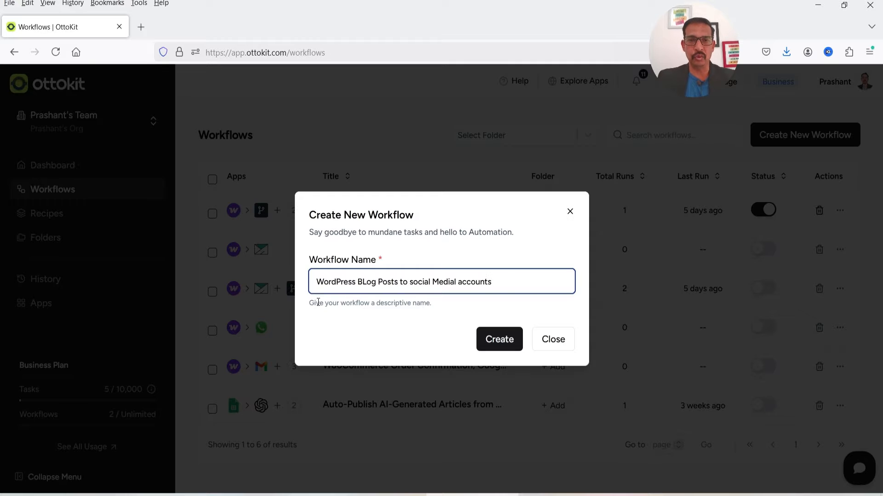
left_click(498, 343)
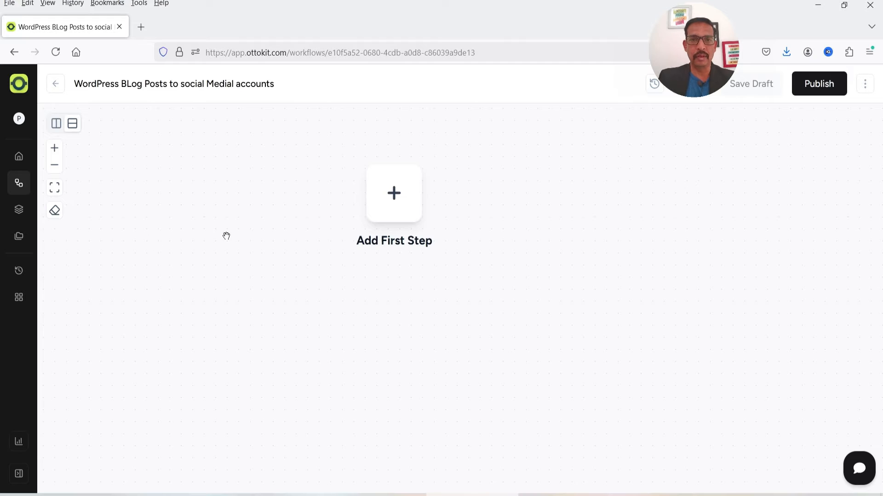
Add WordPress as the trigger app for the workflow's first step
left_click(391, 196)
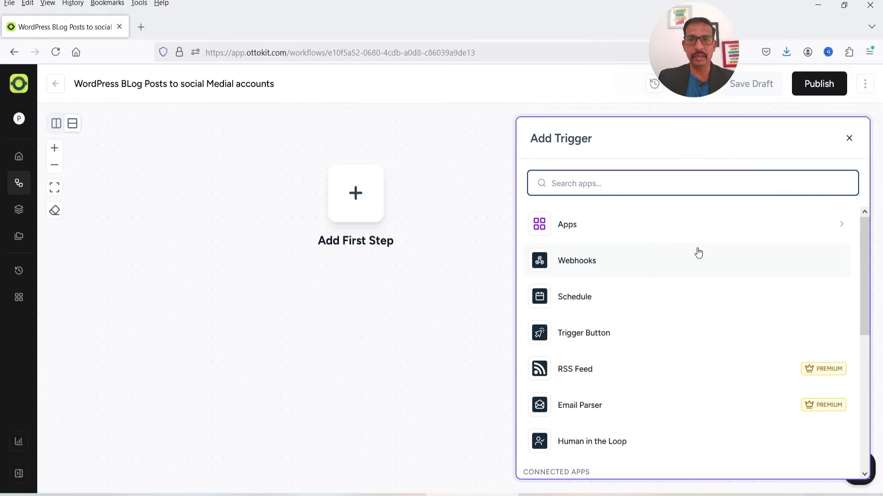
type("word")
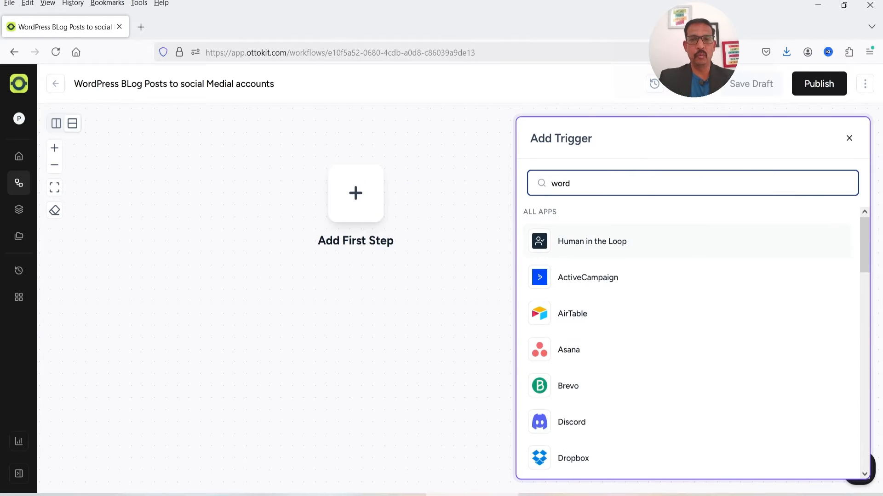
left_click(603, 250)
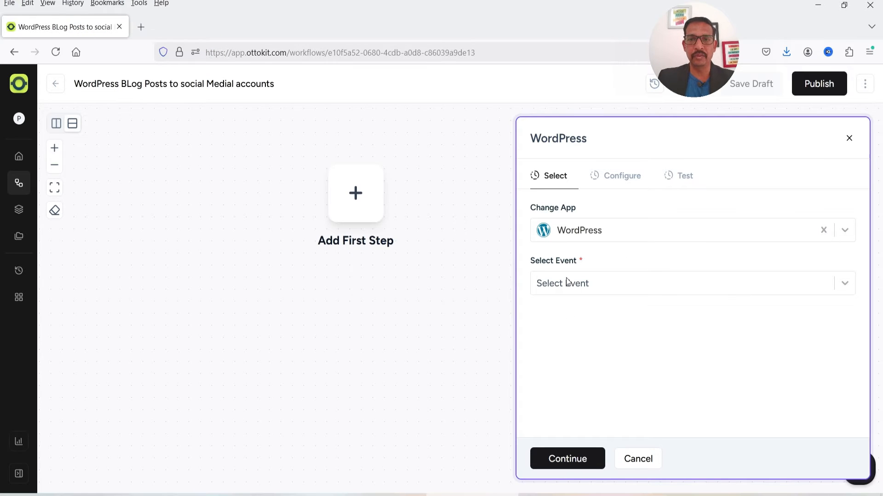
Set the trigger event to Post Created / Updated and use the cornflowerblue-dunlin-271884.hostingersite.com WordPress connection
left_click(589, 288)
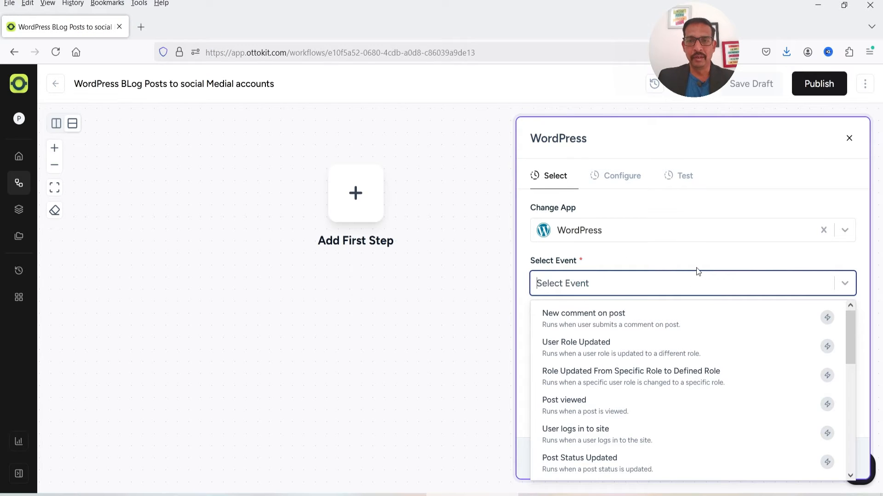
scroll(687, 384, "down", 3)
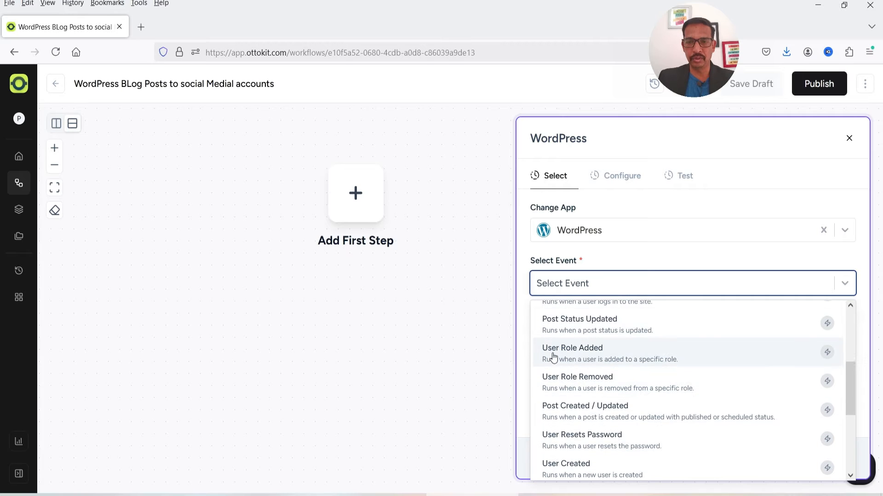
left_click(622, 409)
left_click(579, 336)
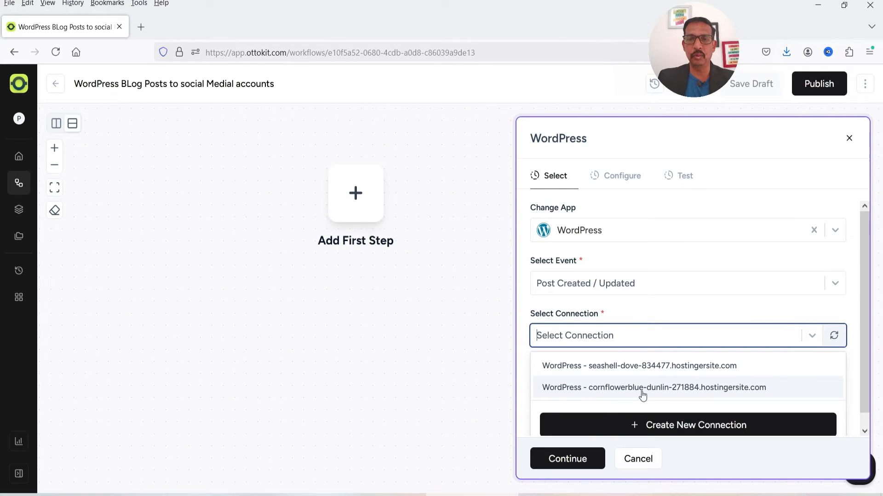
left_click(617, 391)
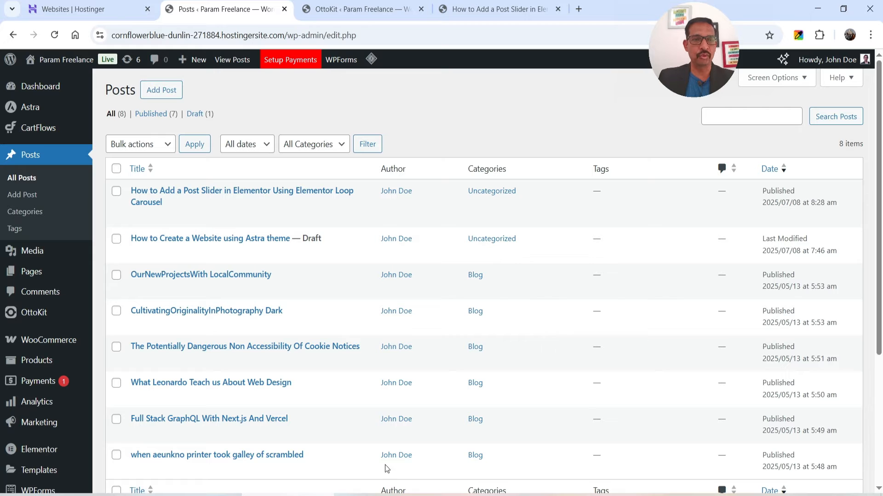
In the WordPress admin dashboard, search the available plugins for "ottokit" and open the installed OttoKit plugin's page
scroll(37, 402, "down", 4)
mouse_move(39, 389)
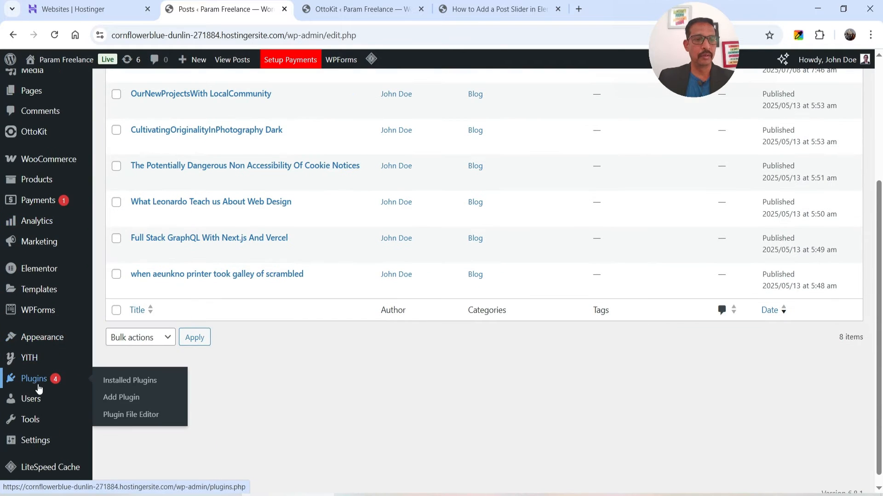
left_click(119, 397)
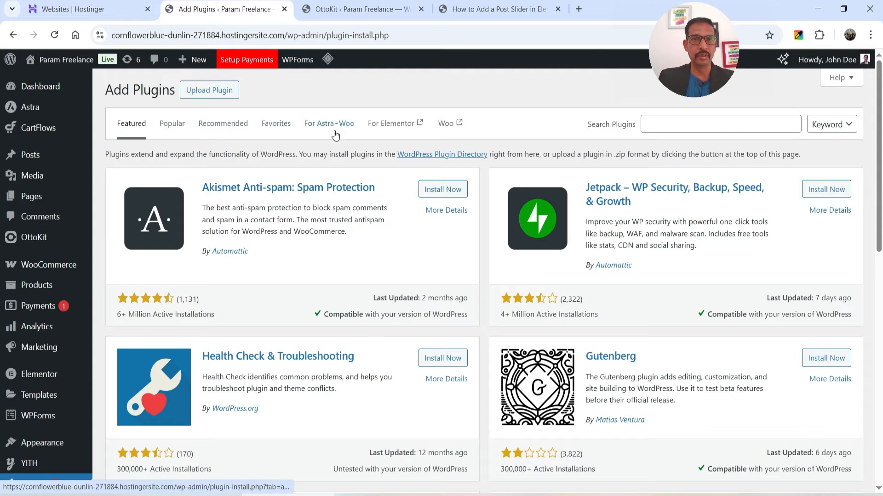
scroll(350, 131, "down", 4)
scroll(64, 364, "up", 4)
left_click(692, 126)
type("ottokit")
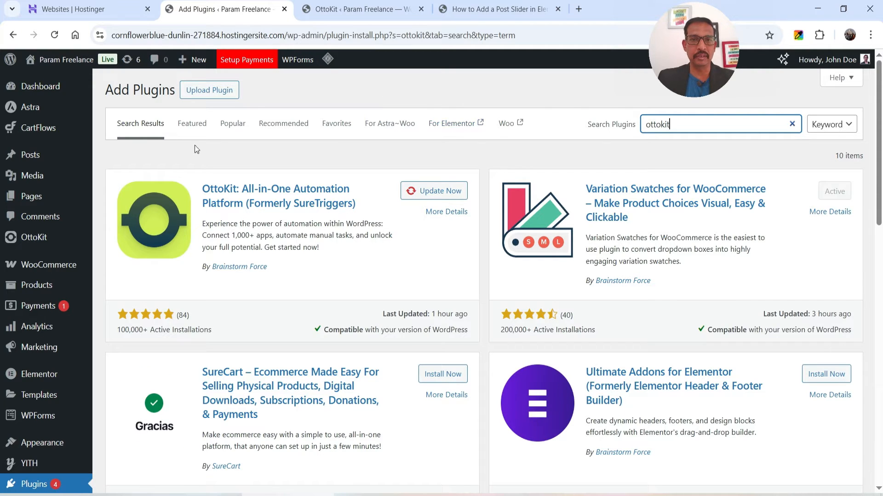
left_click(34, 239)
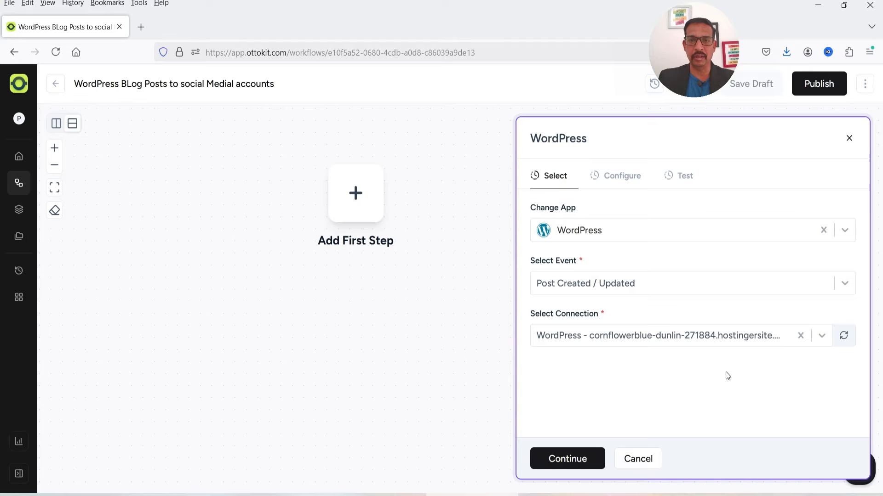
Back in the OttoKit workflow, reselect the cornflowerblue-dunlin-271884.hostingersite.com connection and continue to the trigger's configuration
left_click(584, 343)
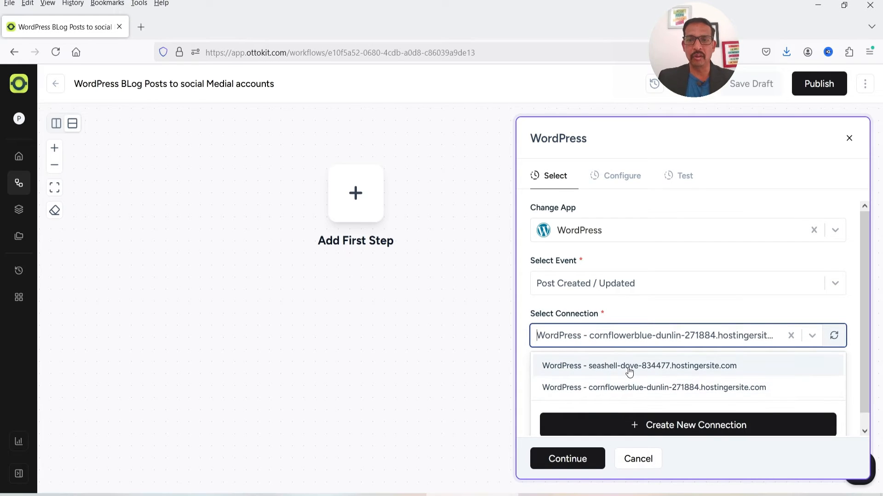
left_click(634, 390)
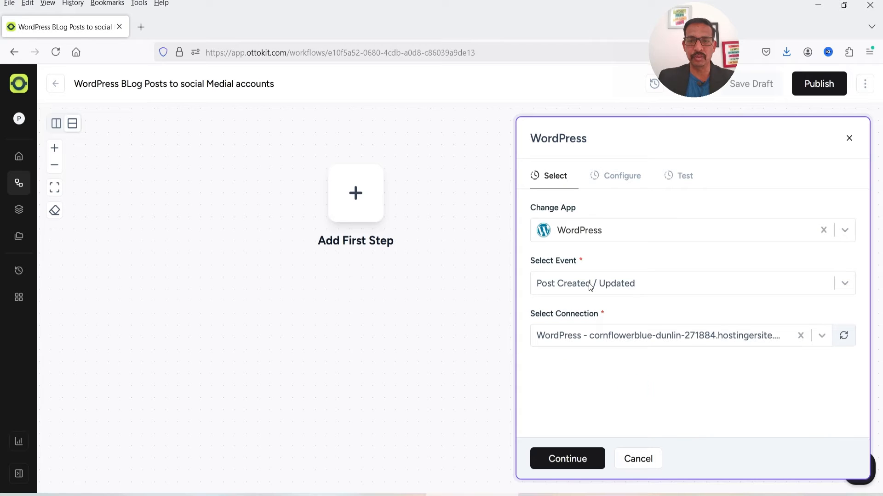
left_click(558, 465)
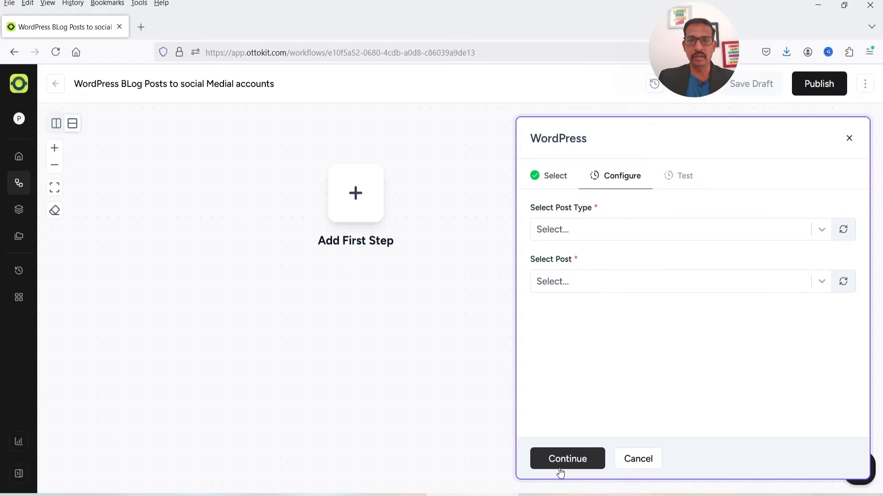
Configure the WordPress trigger with post type Posts and post Any One, and continue to testing
left_click(570, 234)
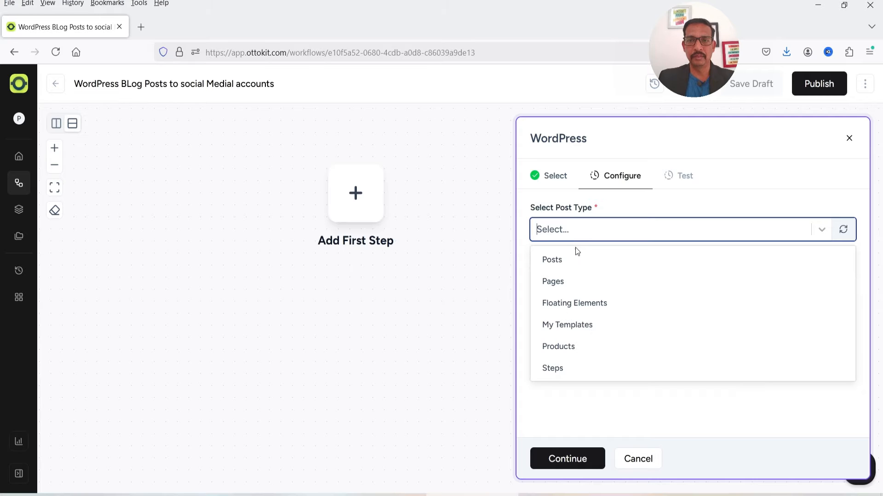
left_click(579, 260)
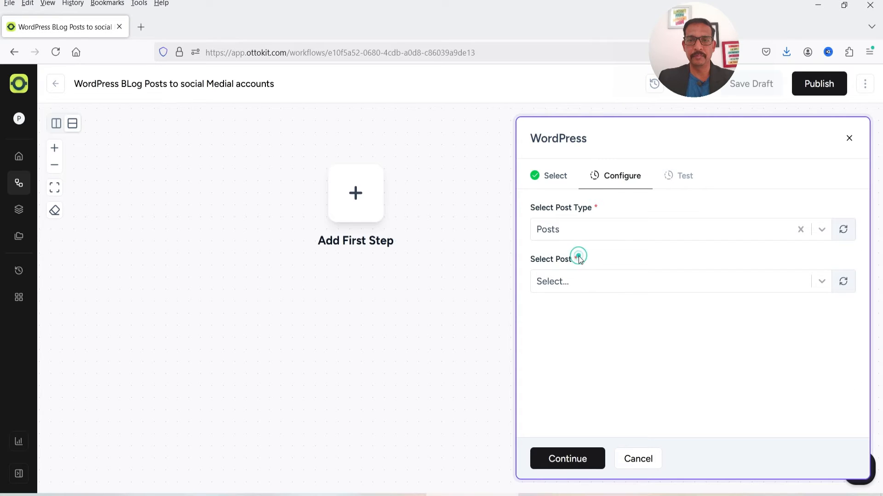
left_click(584, 286)
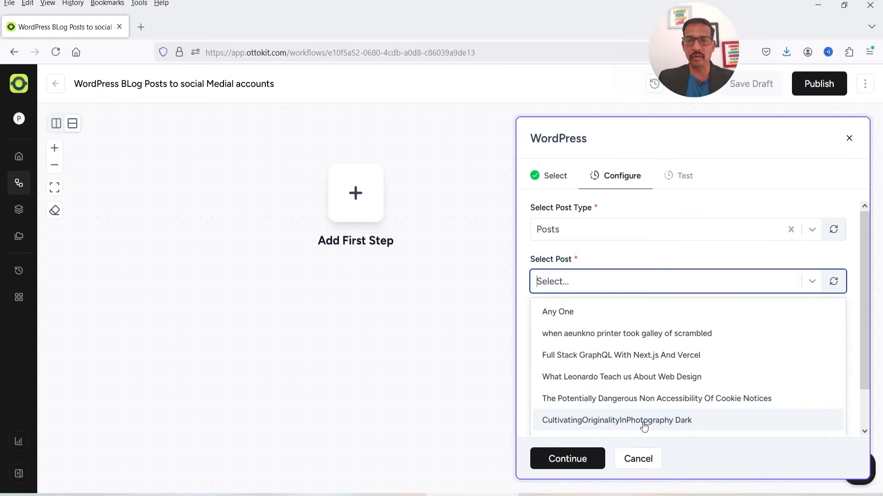
left_click(573, 317)
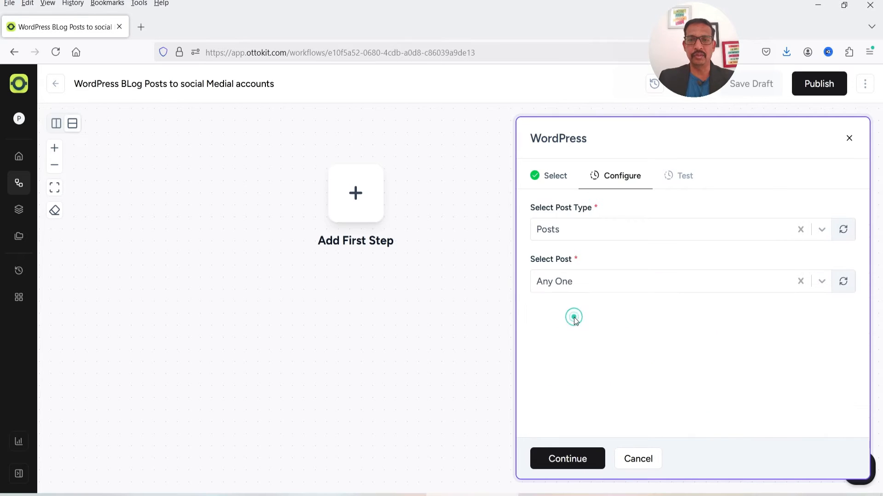
left_click(562, 463)
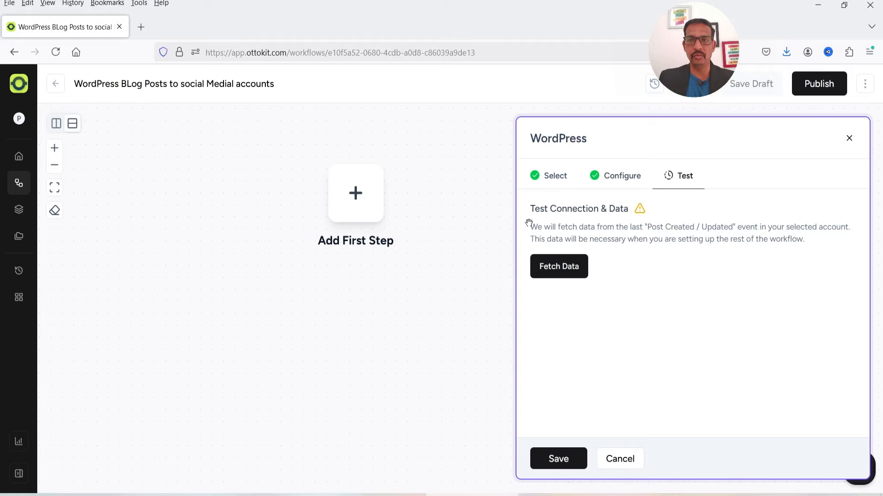
Fetch test data for the WordPress trigger, review the returned post fields, and save the trigger
left_click(559, 274)
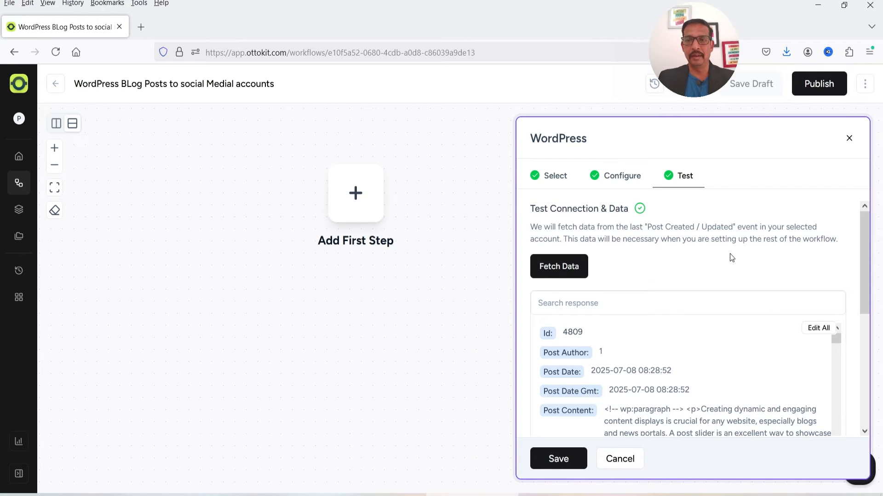
scroll(773, 257, "down", 2)
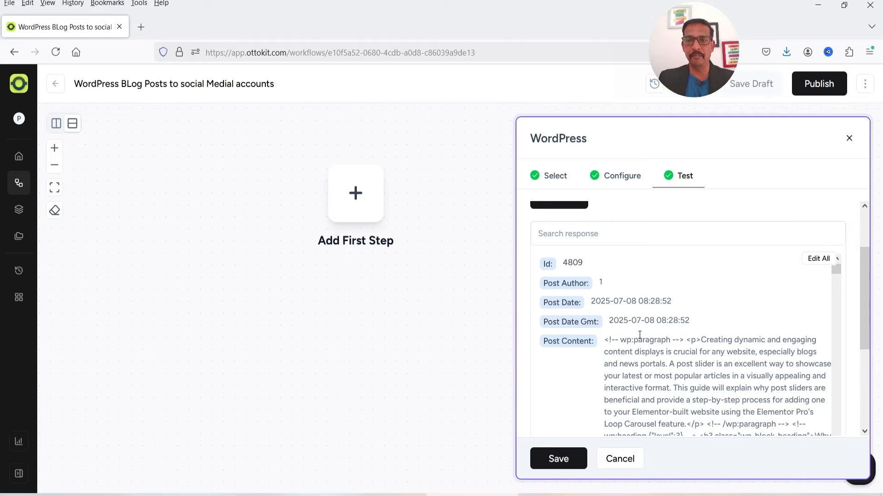
scroll(682, 344, "down", 5)
scroll(700, 306, "up", 6)
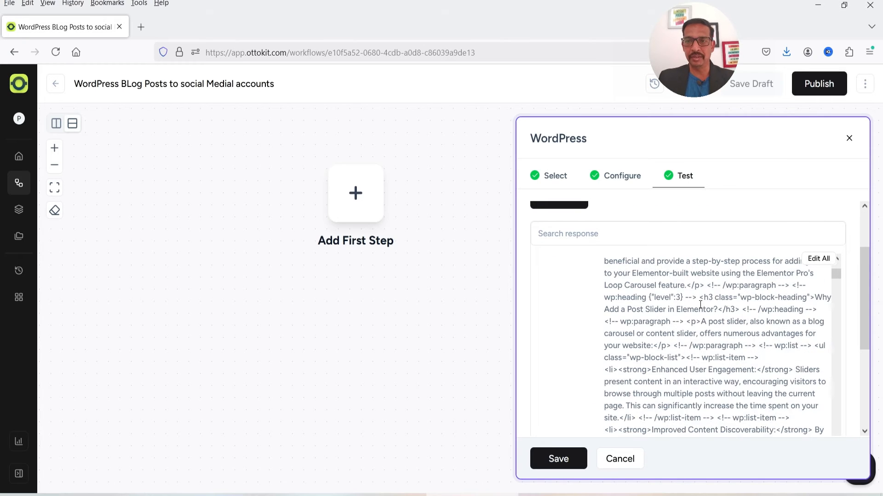
scroll(691, 297, "up", 2)
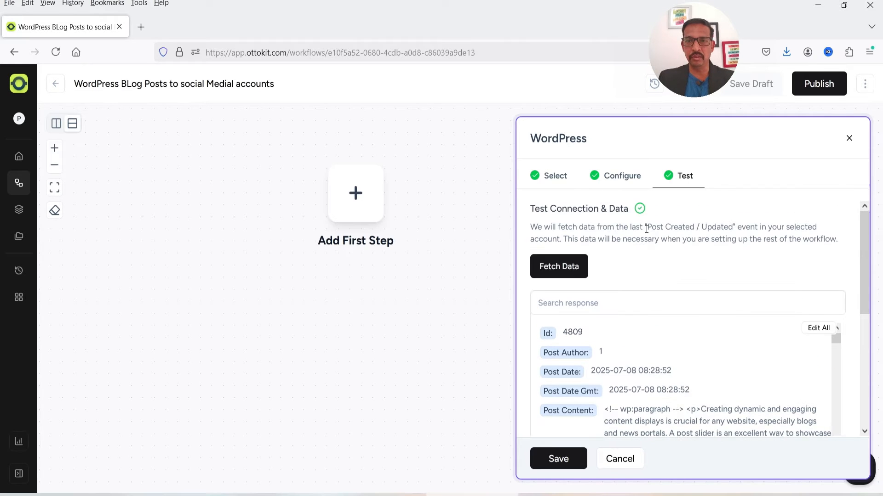
left_click(545, 459)
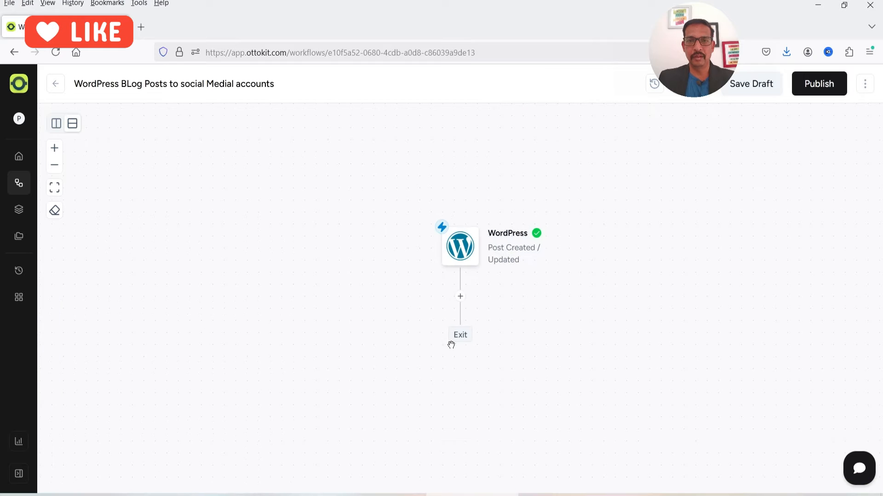
left_click_drag(698, 322, 599, 249)
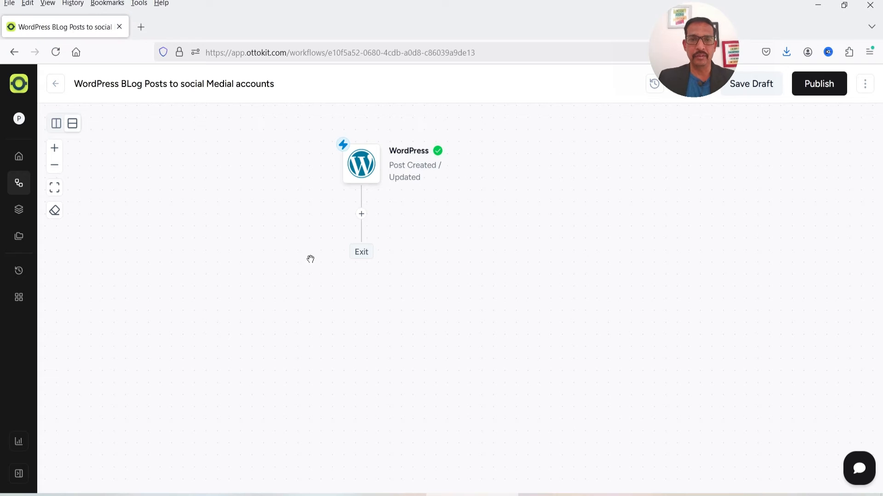
Add an OpenAI action after the WordPress trigger and set its event to Summarize Text
left_click(361, 215)
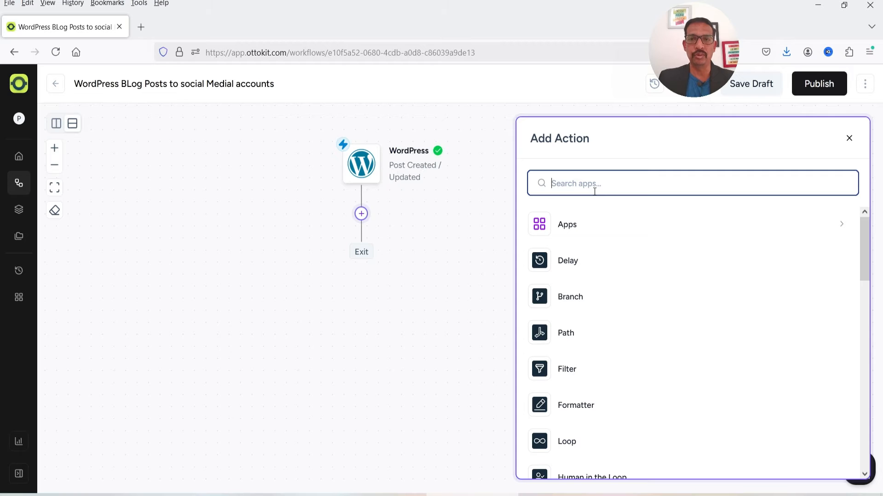
type("open")
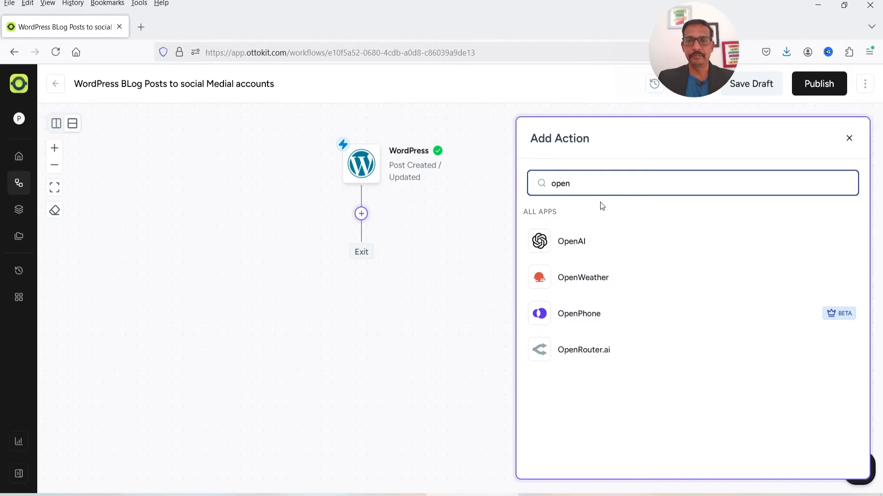
left_click(587, 238)
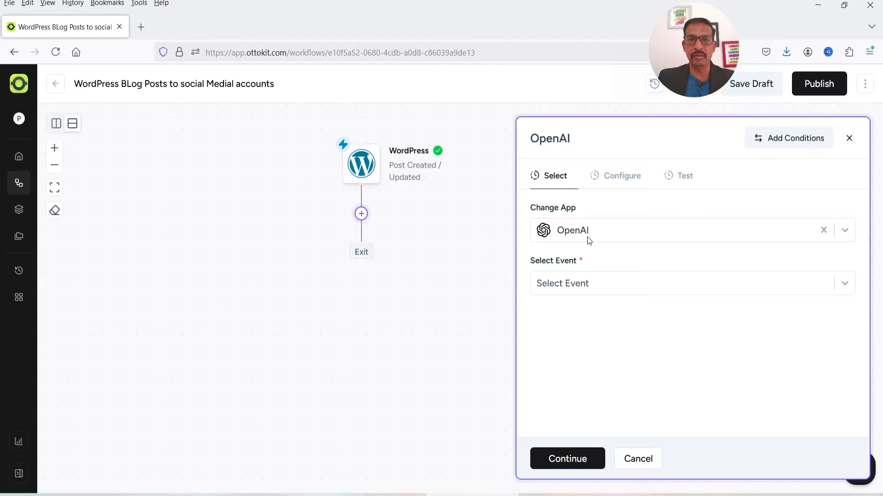
left_click(562, 286)
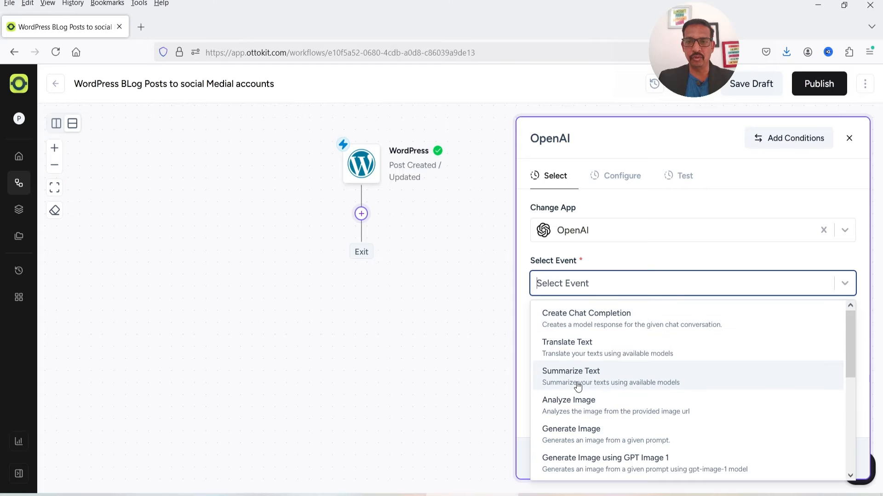
left_click(597, 377)
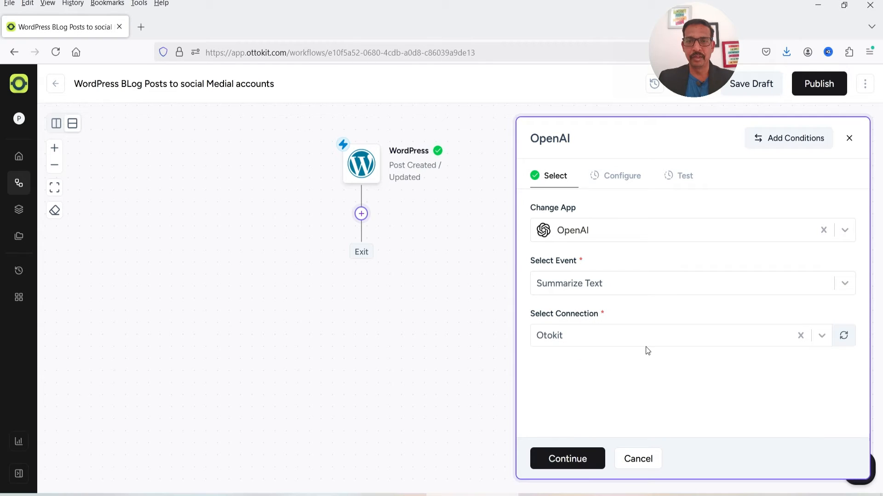
left_click(587, 335)
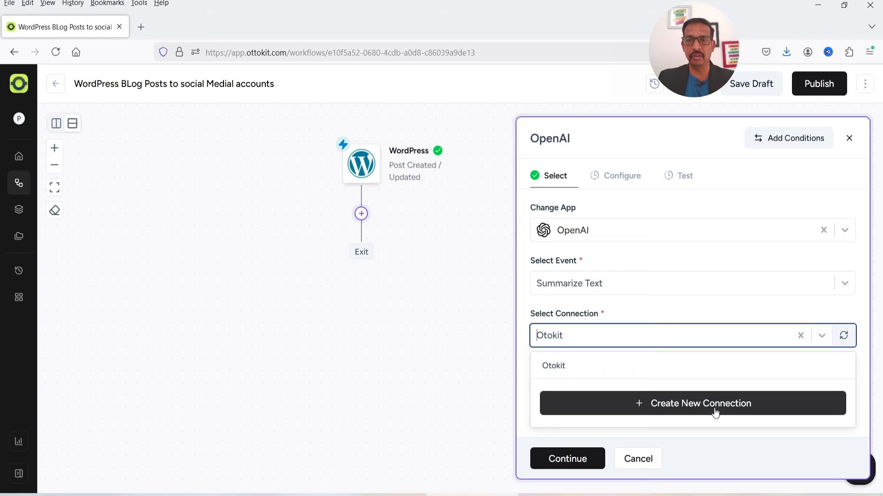
left_click(685, 410)
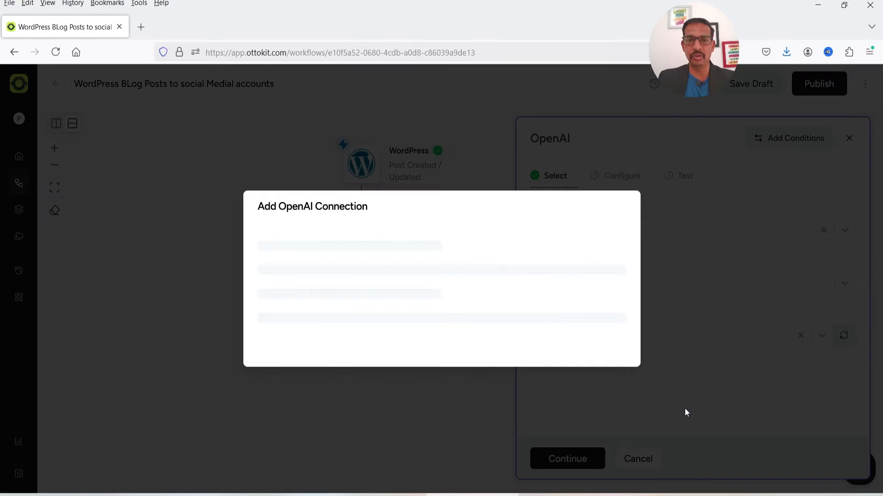
left_click(380, 236)
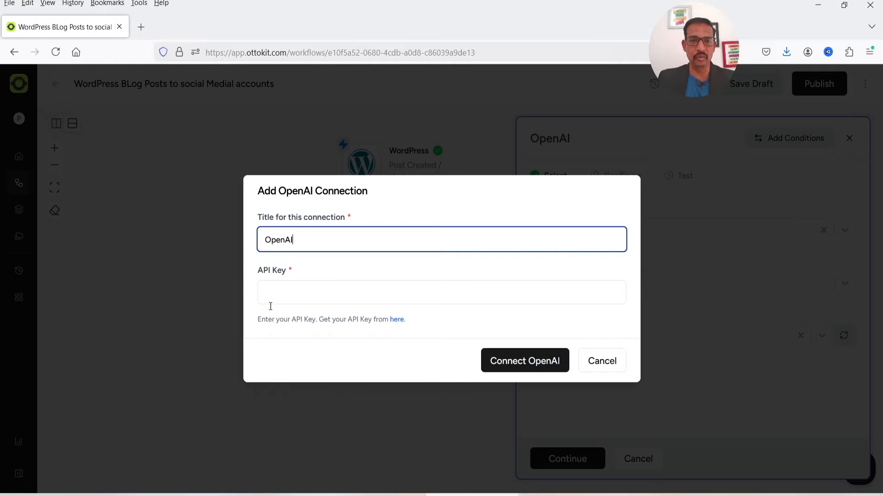
left_click(398, 320)
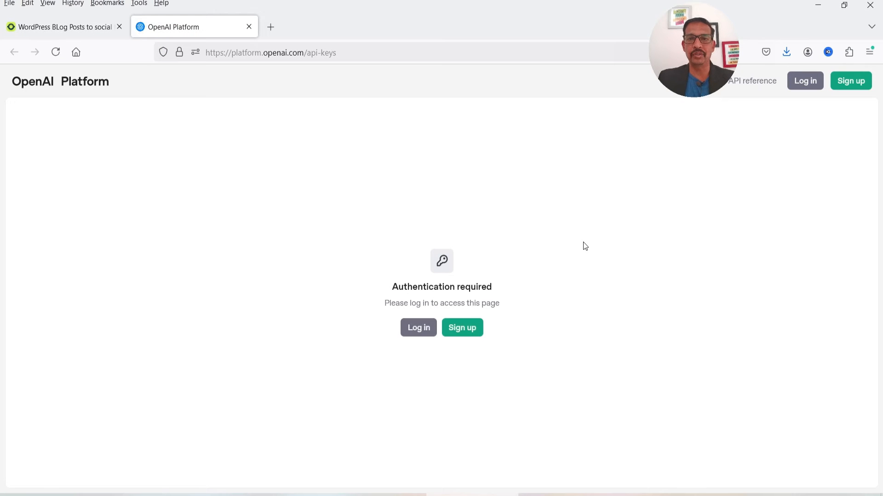
left_click(249, 26)
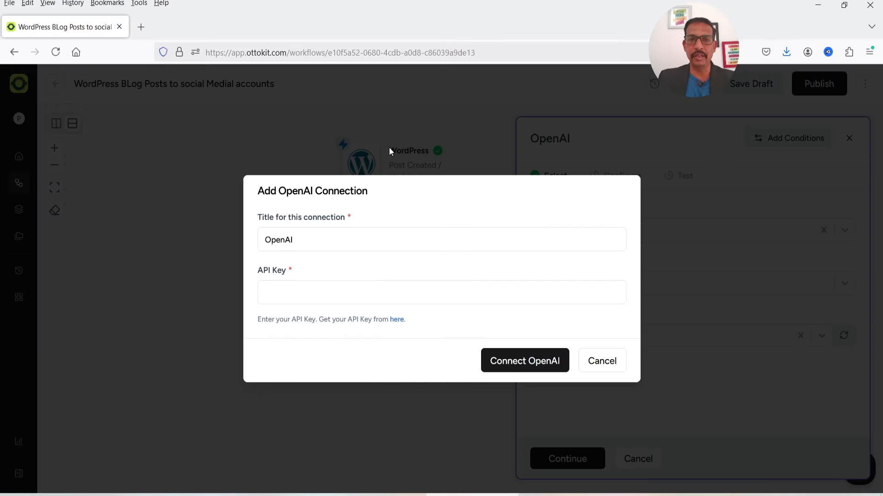
left_click(301, 293)
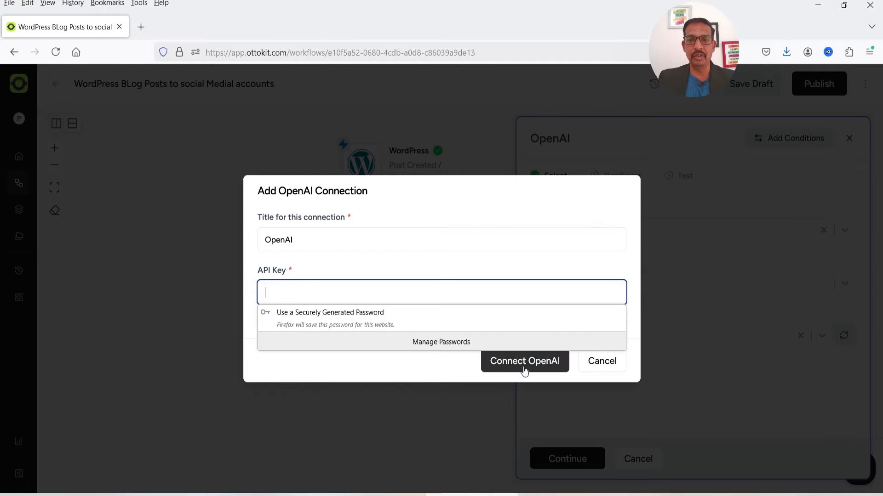
left_click(602, 361)
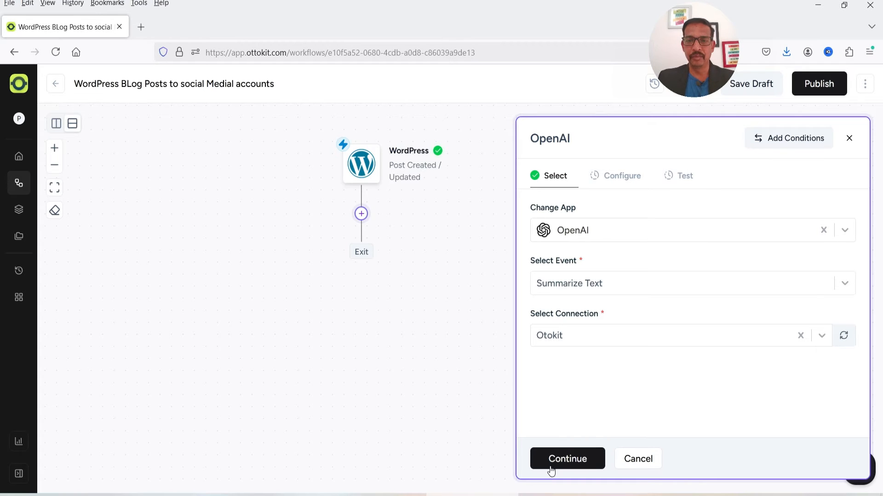
Keep the Otokit connection for the OpenAI action and continue to its configuration
left_click(565, 465)
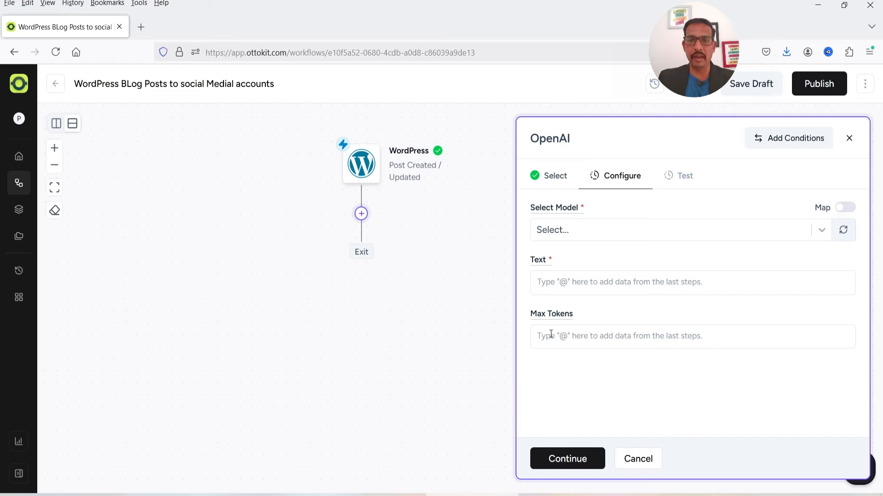
Switch to the OttoKit integrations website and examine the available apps in the All Artificial Intelligence category
left_click(558, 495)
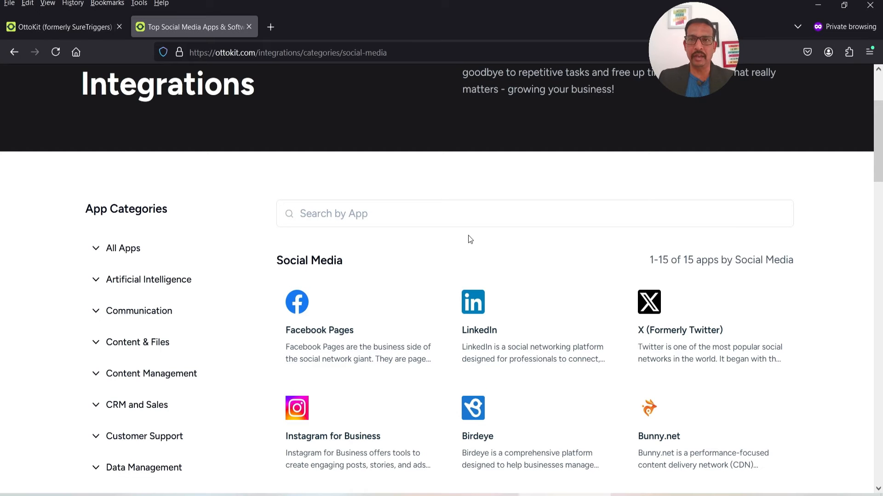
left_click(150, 281)
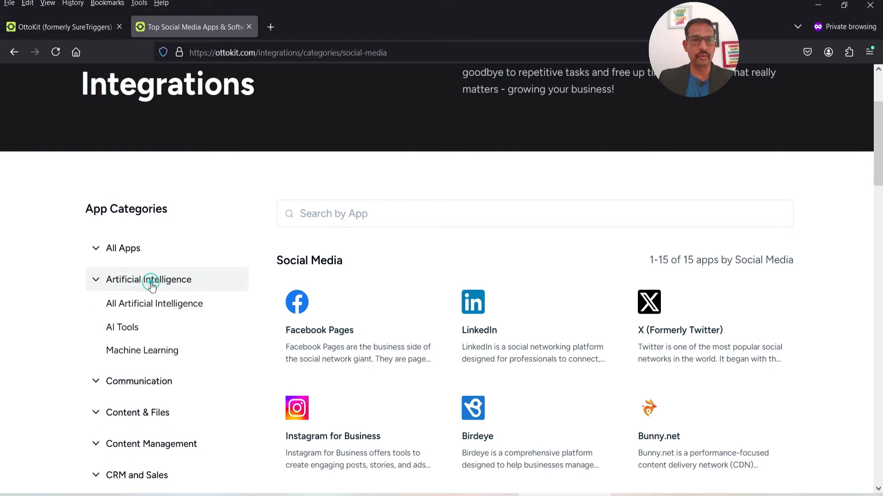
left_click(172, 302)
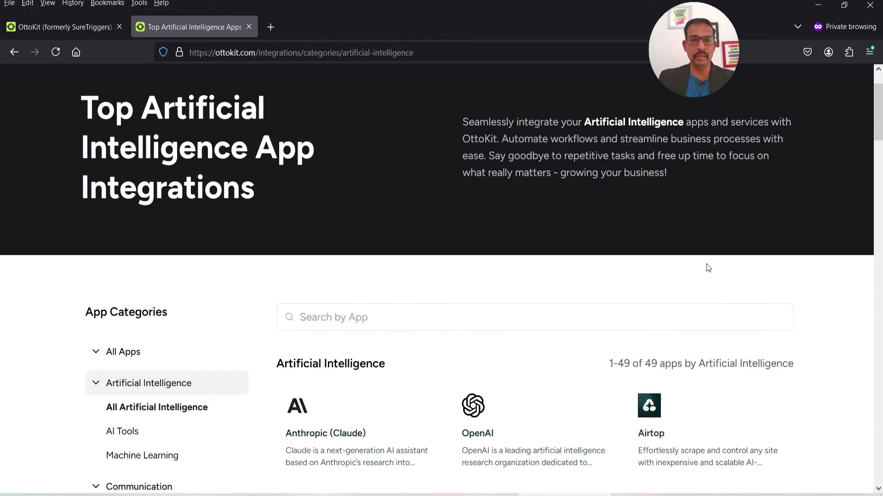
scroll(708, 268, "down", 3)
scroll(571, 284, "down", 3)
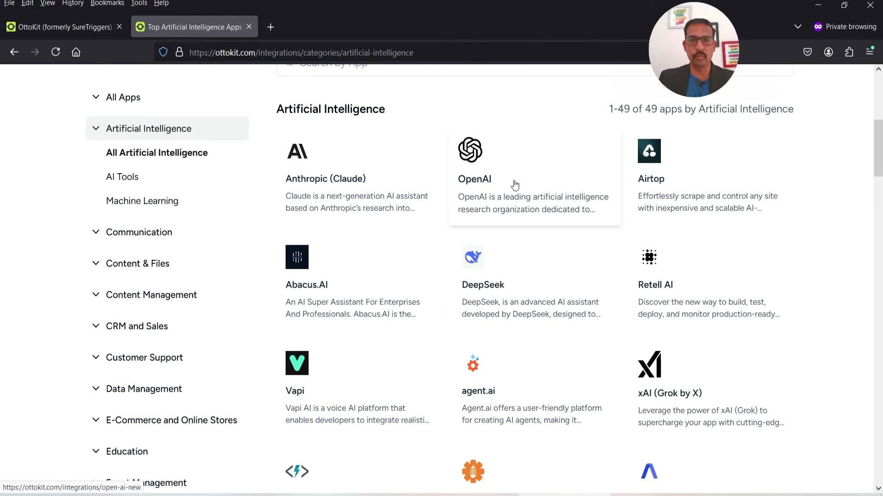
scroll(561, 211, "down", 10)
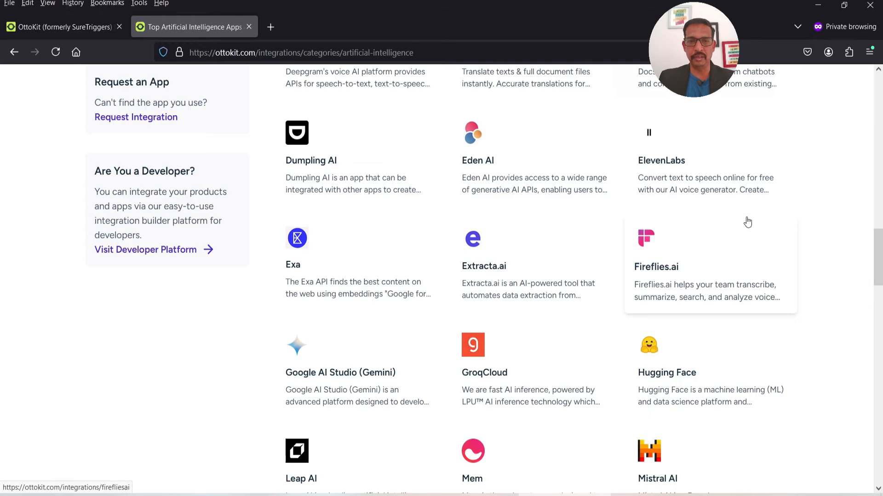
scroll(703, 305, "up", 10)
scroll(703, 305, "up", 5)
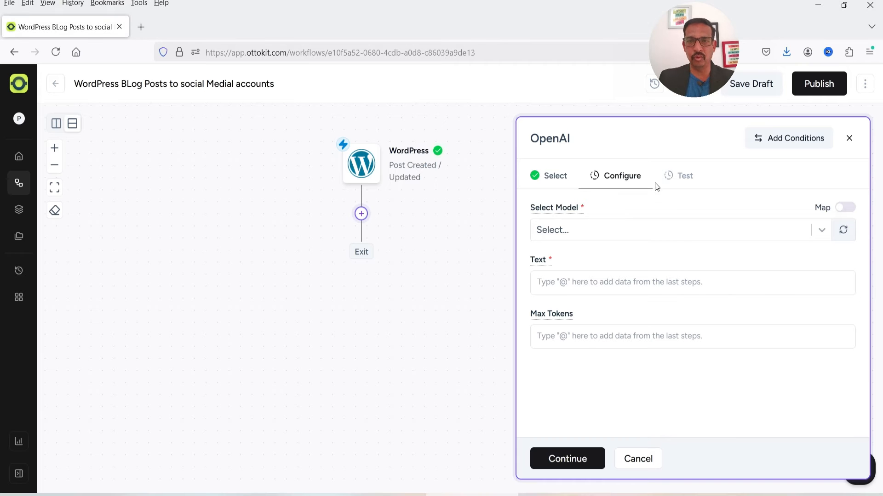
Back in the OttoKit workflow, choose gpt-4o as the OpenAI action's model
left_click(592, 229)
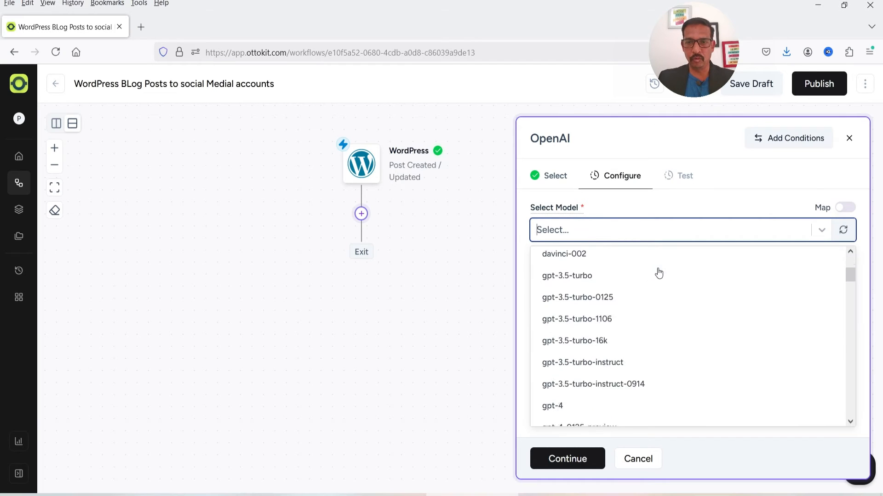
scroll(658, 273, "down", 5)
scroll(648, 336, "down", 5)
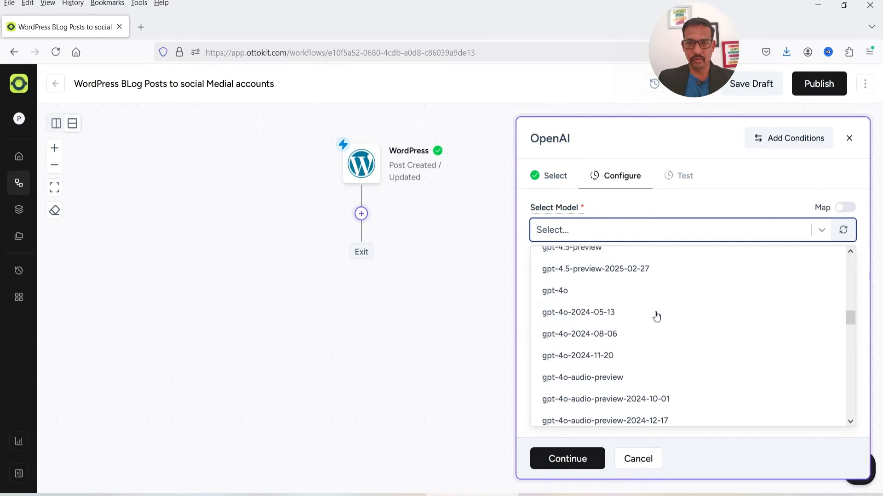
left_click(605, 301)
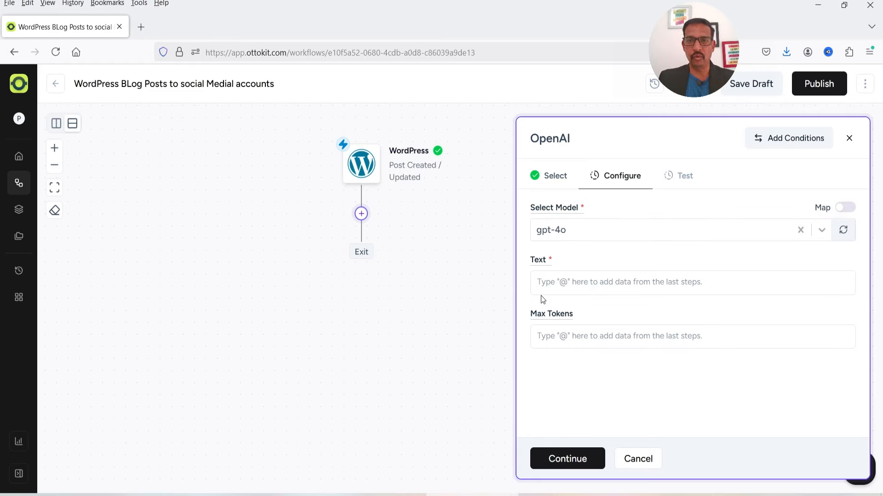
Map the WordPress Post Content to the OpenAI action's Text, set Max Tokens to 3, and continue to testing
left_click(570, 285)
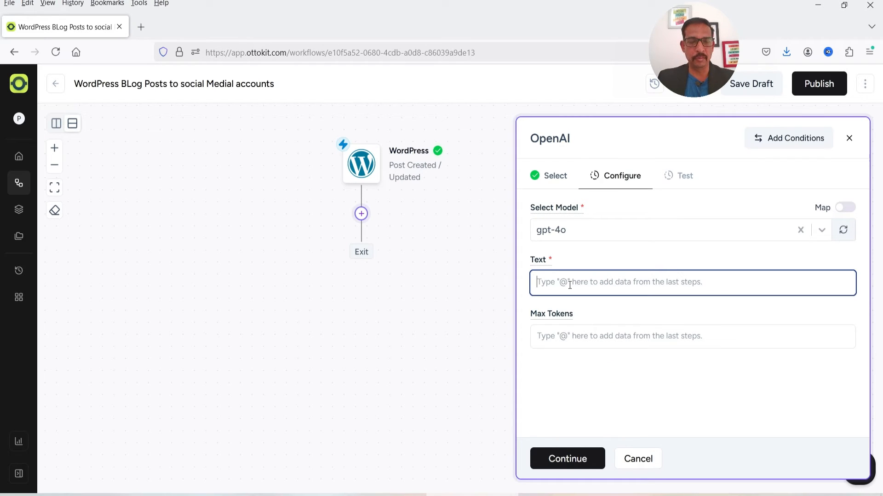
type("@")
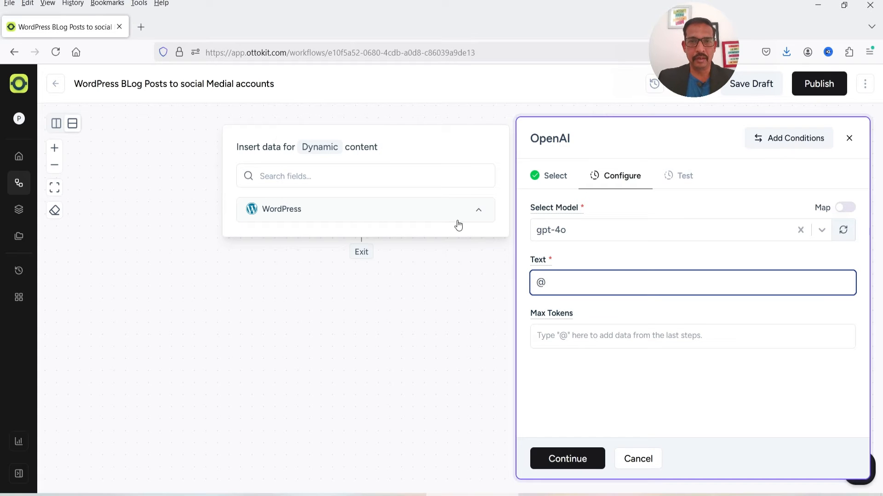
left_click(475, 213)
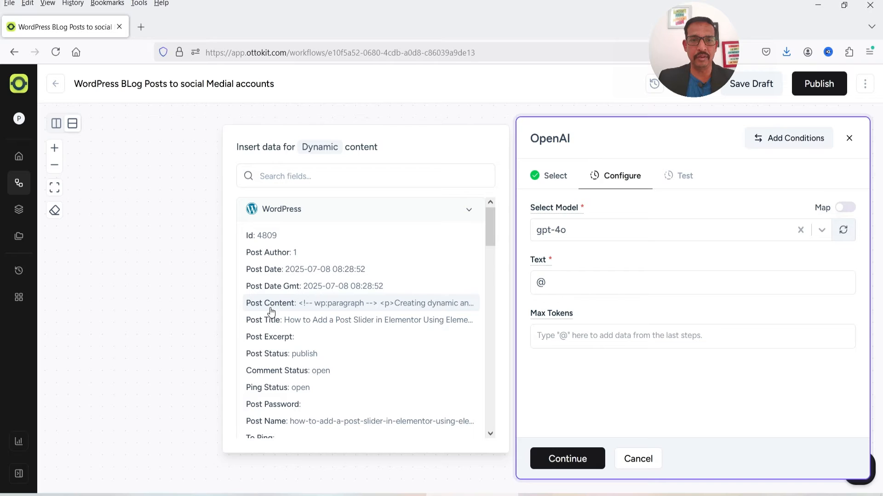
left_click(307, 312)
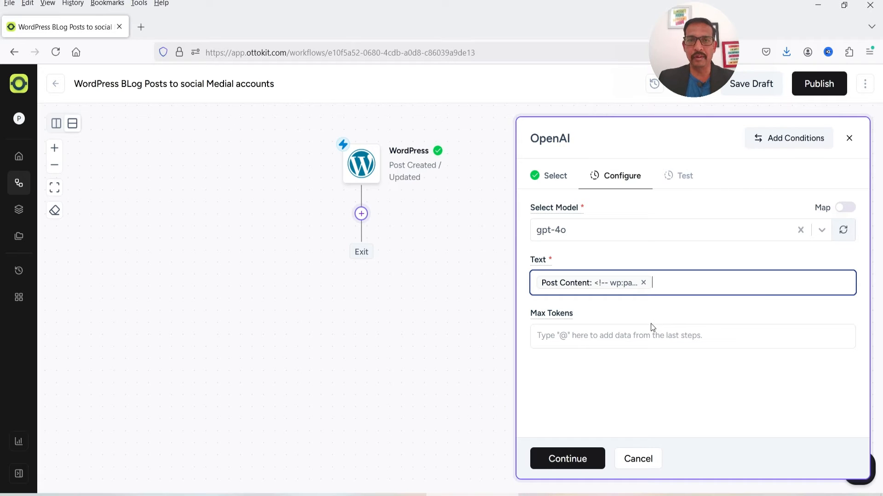
left_click(570, 340)
type("3")
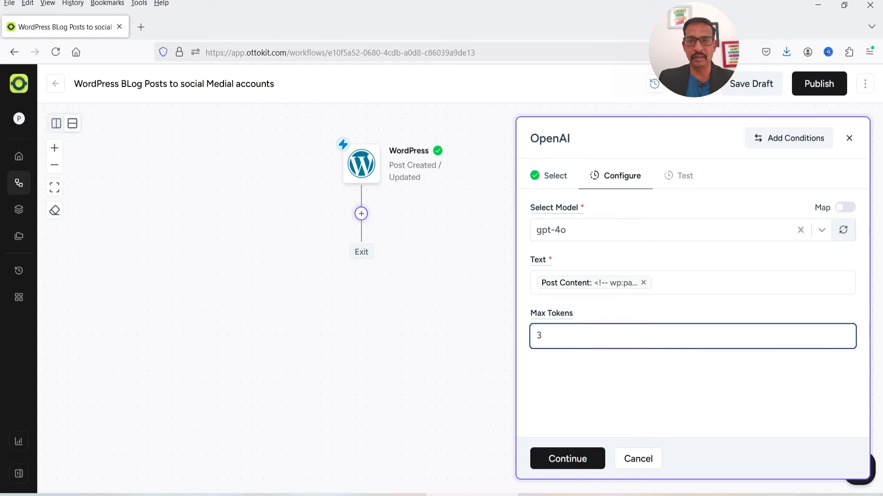
left_click(574, 462)
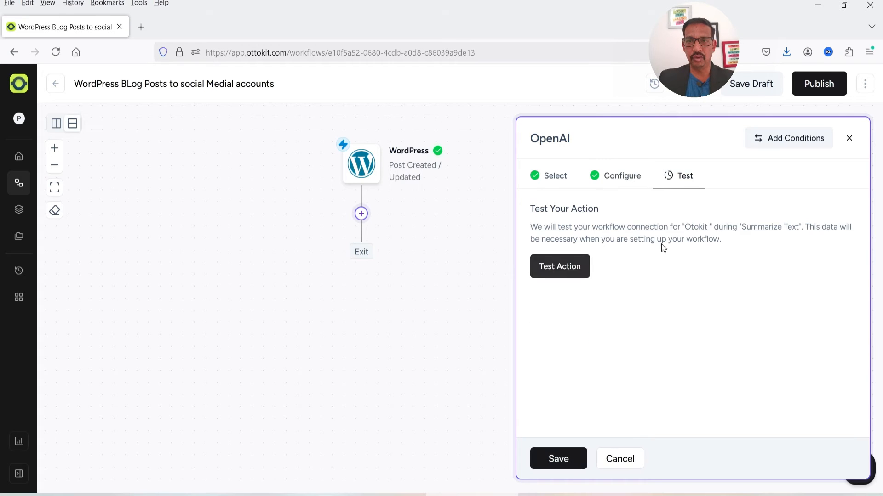
Test the OpenAI Summarize Text action, review the returned response, and save the action
left_click(564, 264)
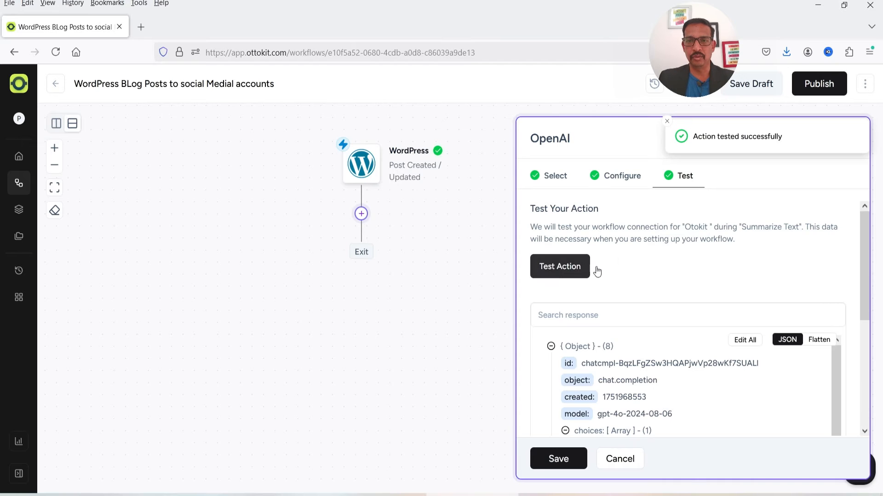
scroll(643, 252, "down", 3)
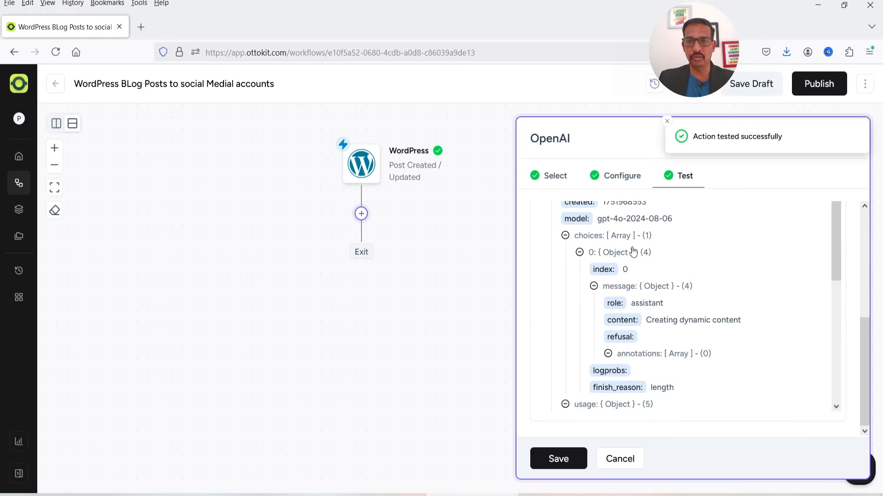
left_click(560, 460)
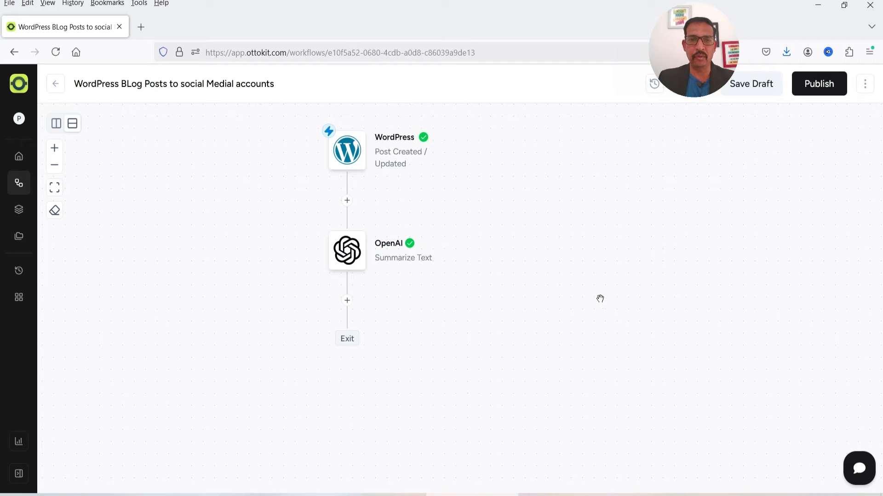
Add an AI Agents action after the OpenAI step and choose Configure Agent as its event
left_click(347, 301)
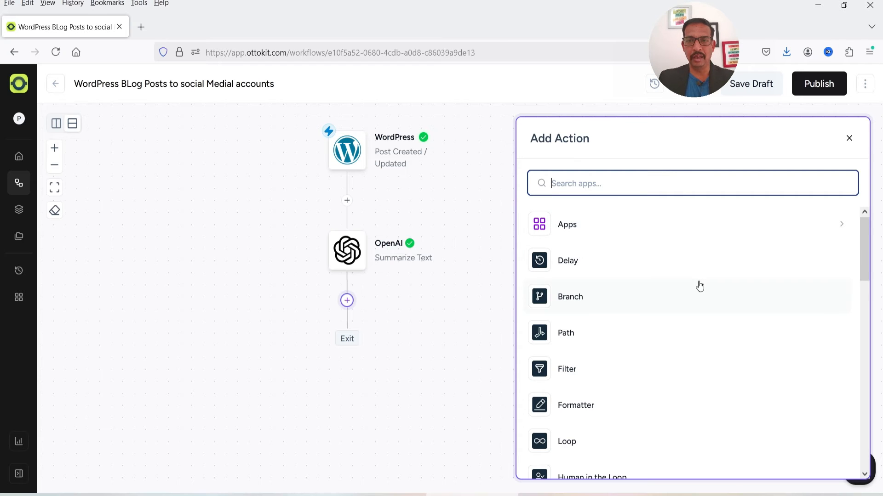
scroll(699, 286, "down", 5)
scroll(690, 287, "up", 3)
type("ai")
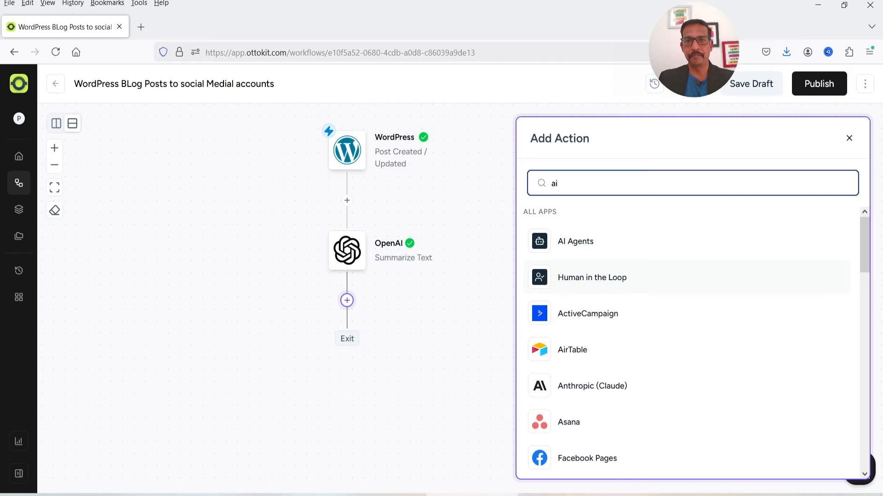
left_click(598, 251)
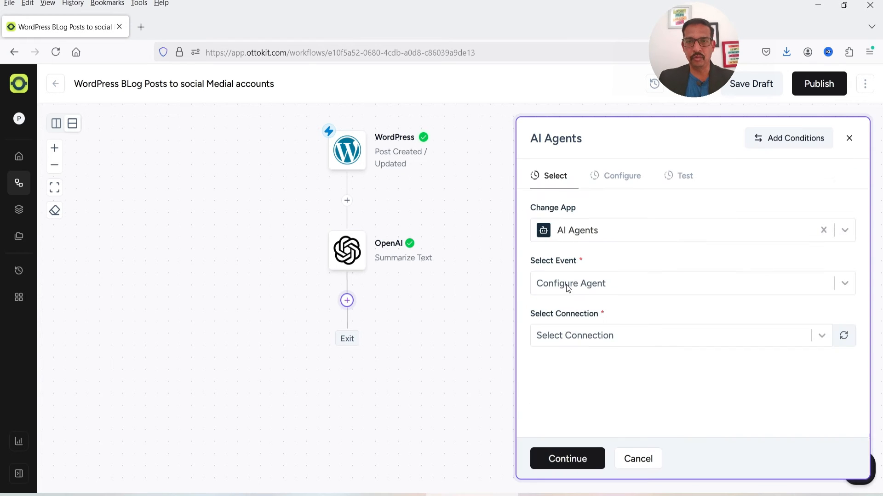
left_click(562, 285)
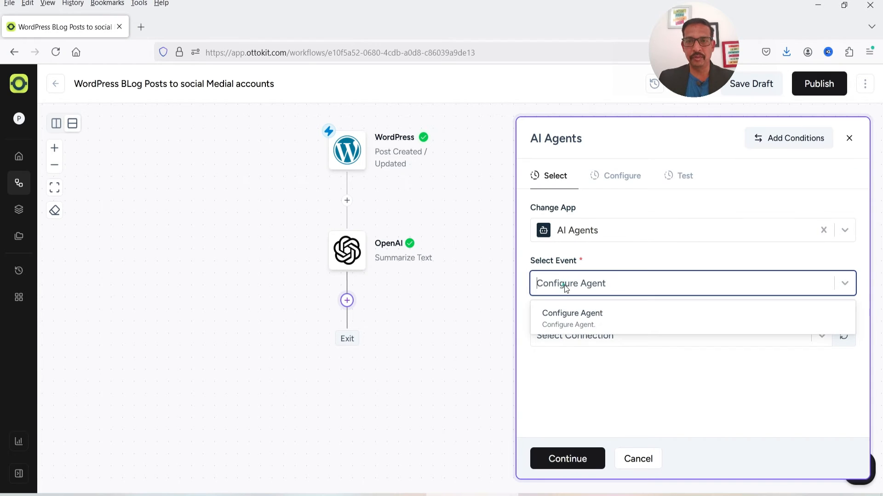
left_click(581, 314)
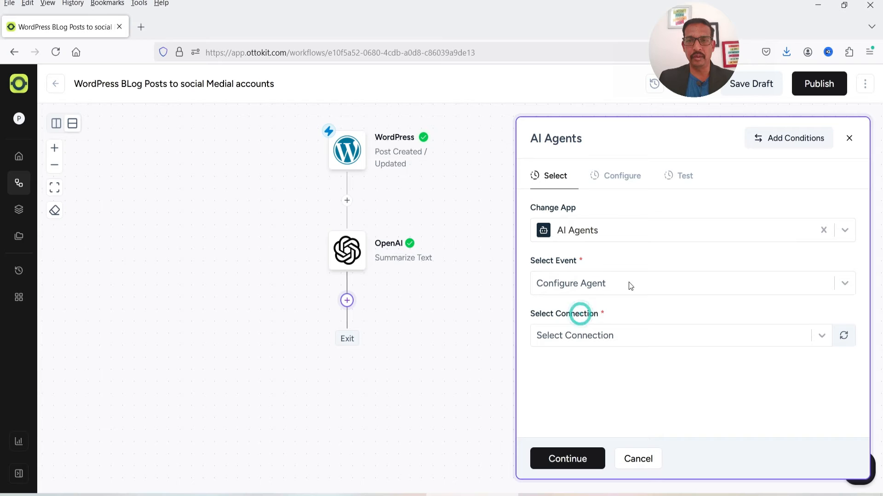
Select the Otto Kit AI Agent connection for the AI Agents action and continue to its configuration
left_click(597, 344)
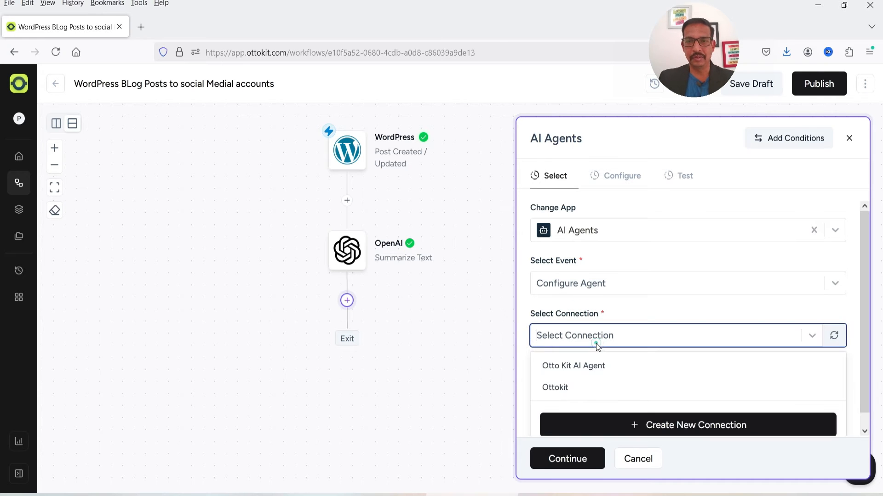
left_click(601, 366)
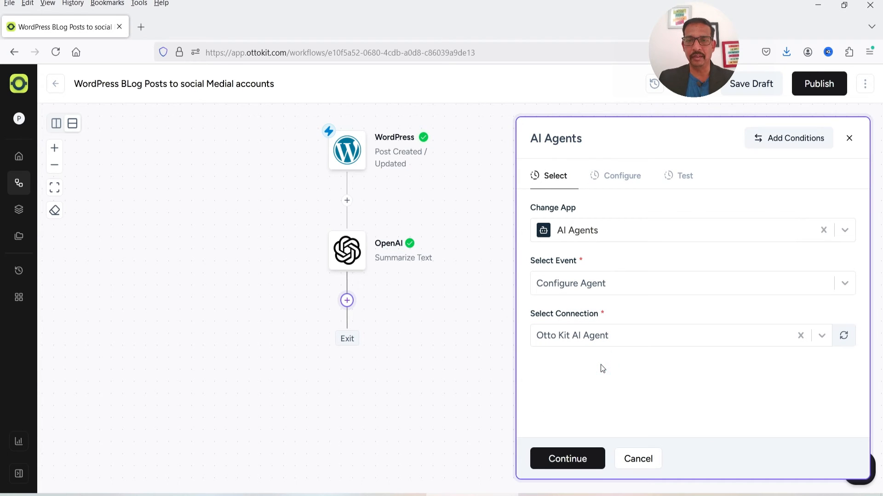
left_click(615, 336)
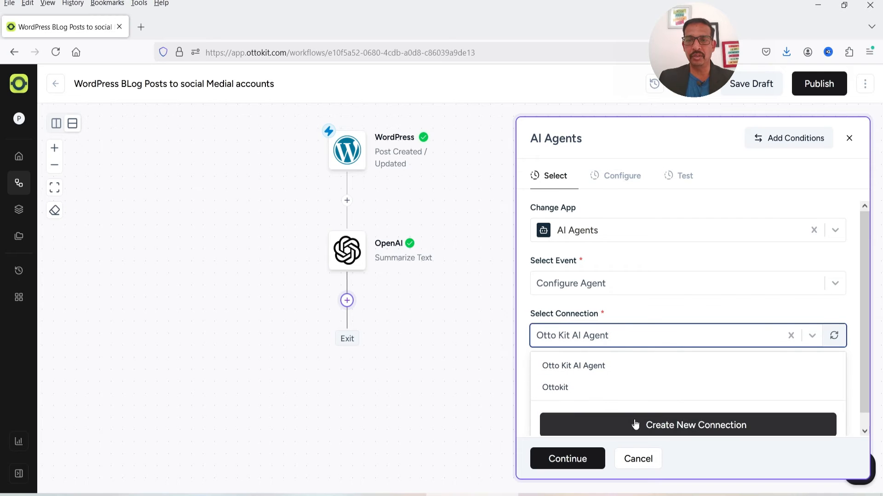
left_click(600, 366)
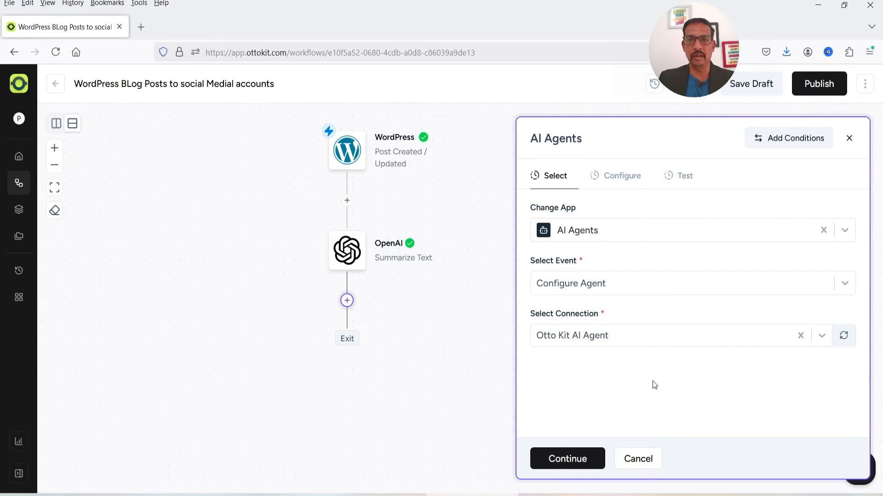
left_click(565, 459)
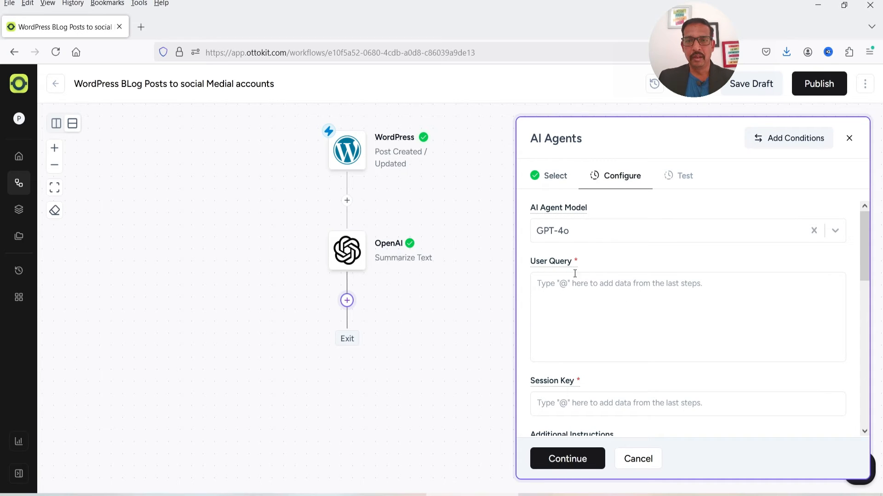
Map Choices 0 Message Content from the Summarize Text step to the AI agent's User Query
left_click(577, 293)
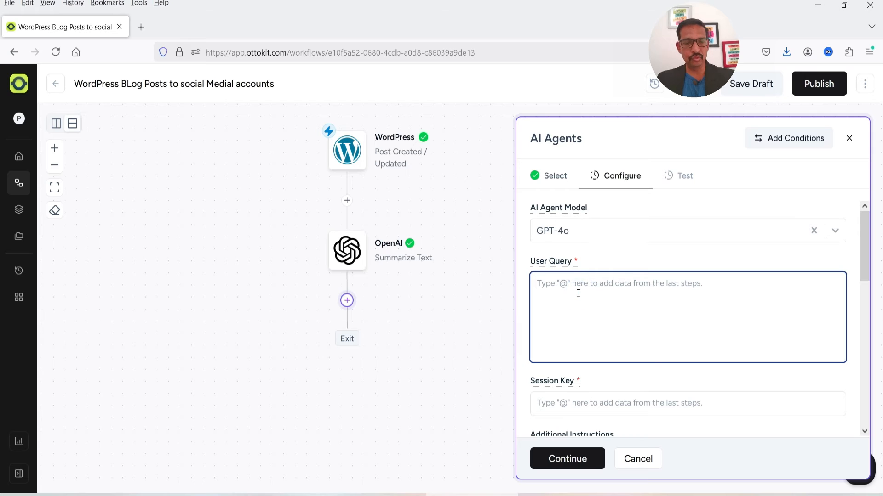
type("@")
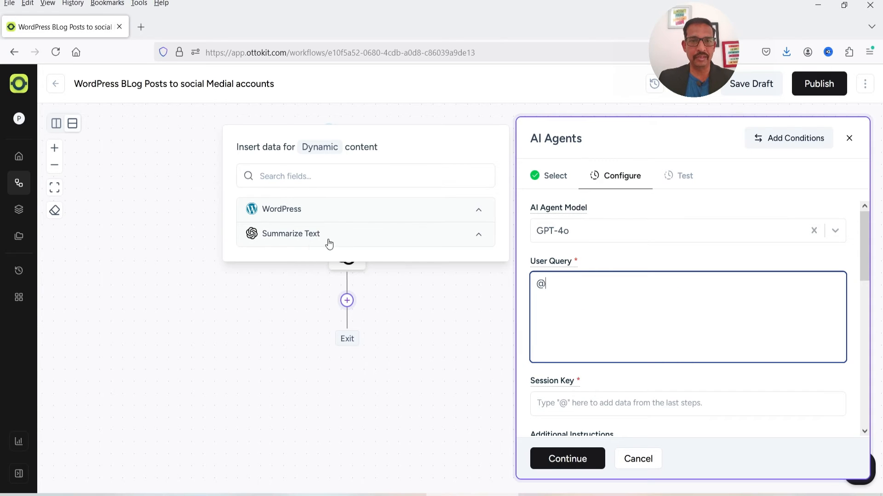
left_click(351, 237)
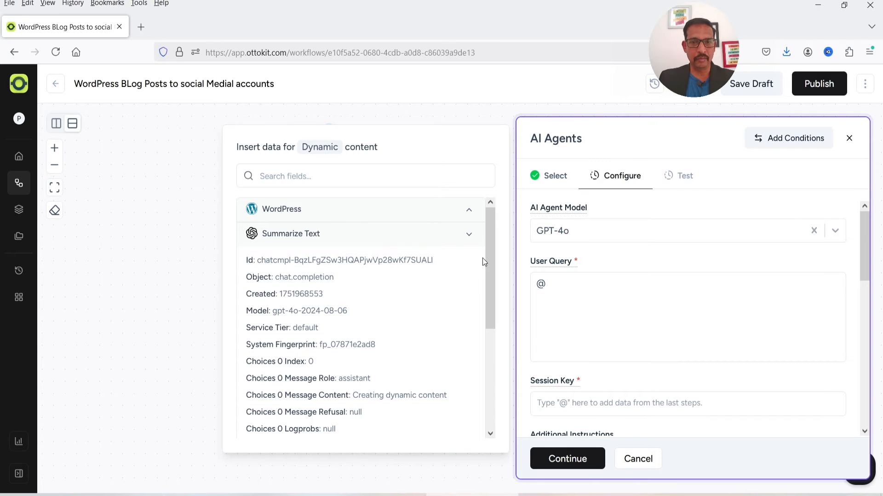
left_click_drag(491, 271, 491, 298)
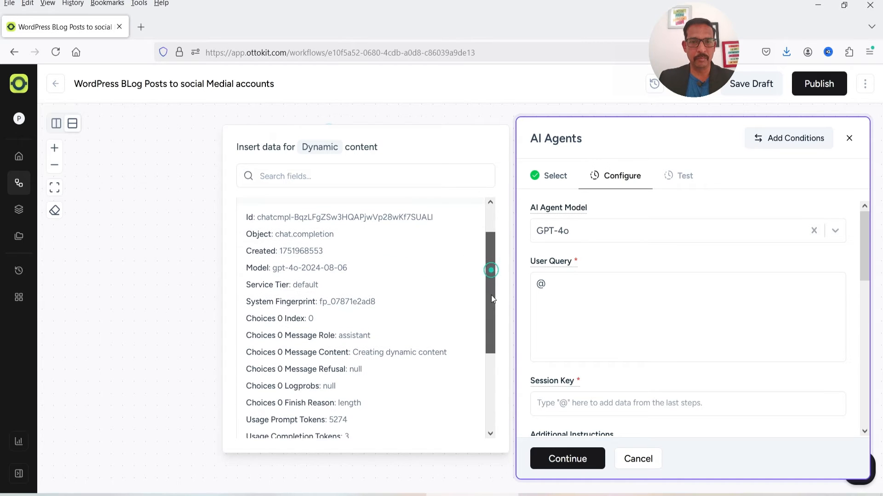
left_click(325, 353)
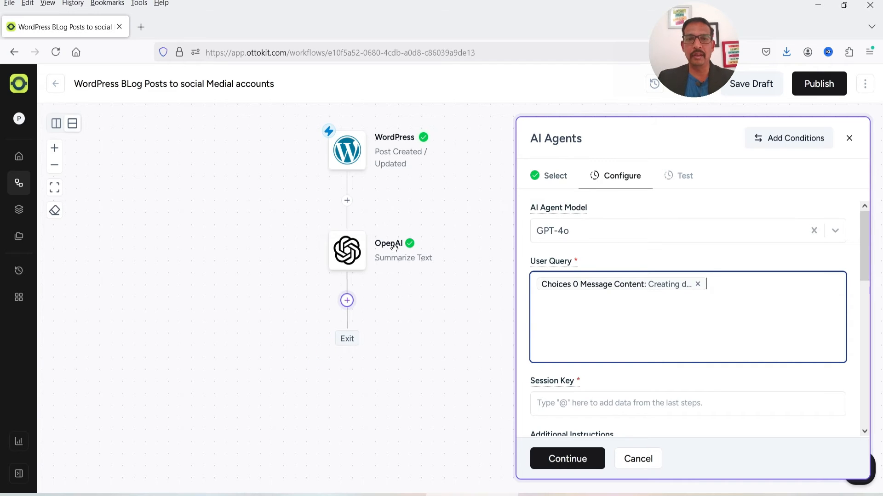
Map the Id from the Summarize Text step to the AI agent's Session Key
scroll(699, 283, "down", 3)
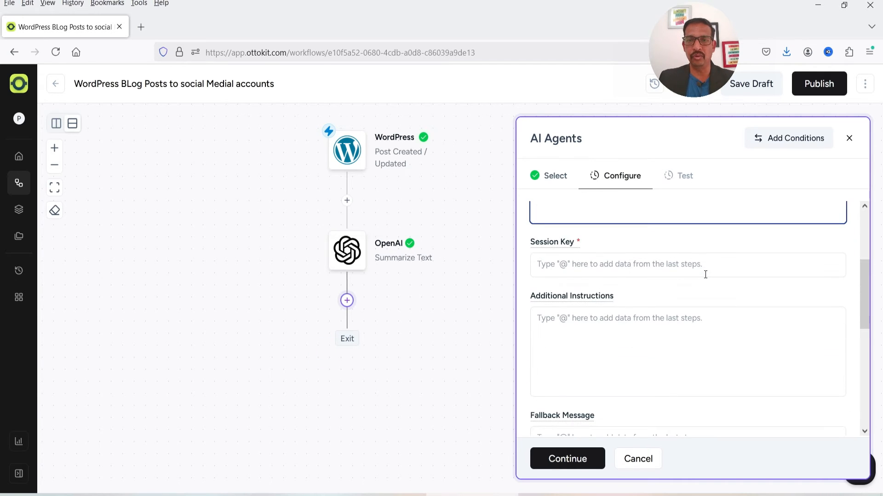
left_click(590, 268)
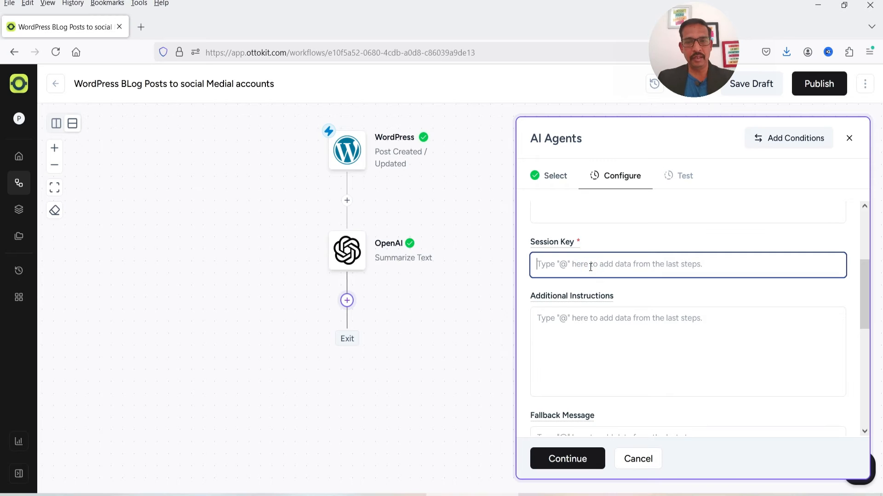
type("@")
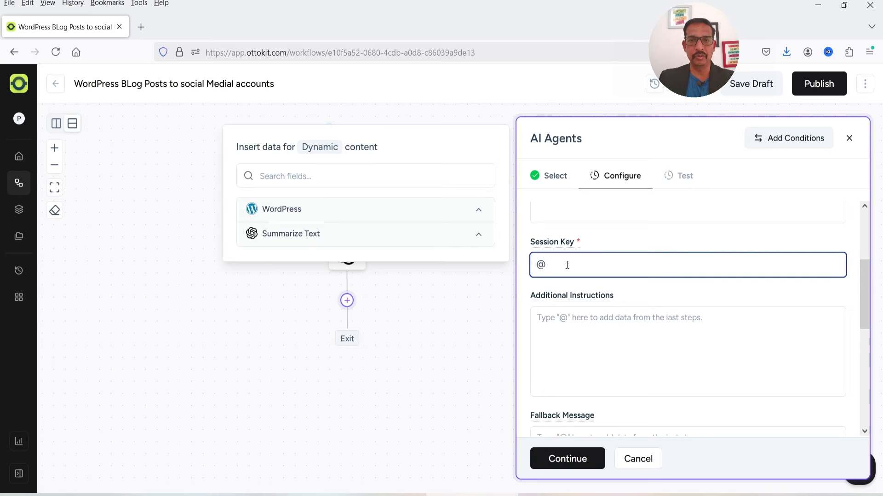
left_click(478, 235)
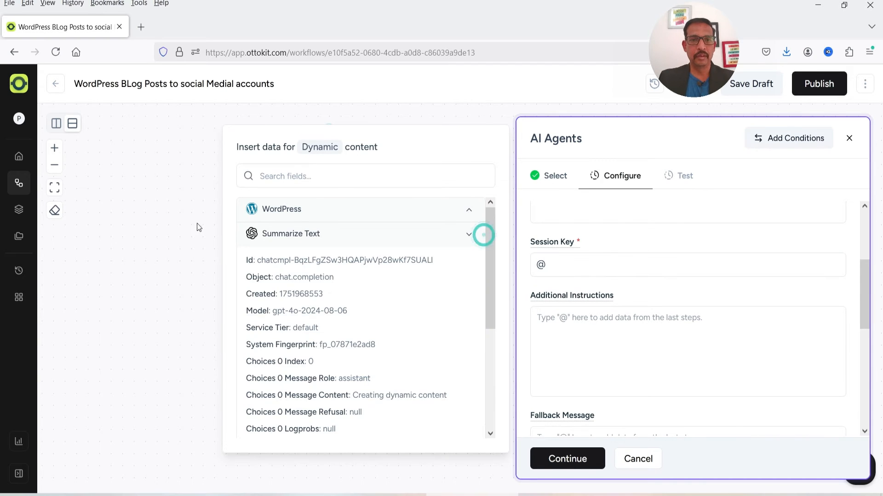
left_click(282, 262)
scroll(736, 294, "down", 3)
scroll(722, 287, "up", 3)
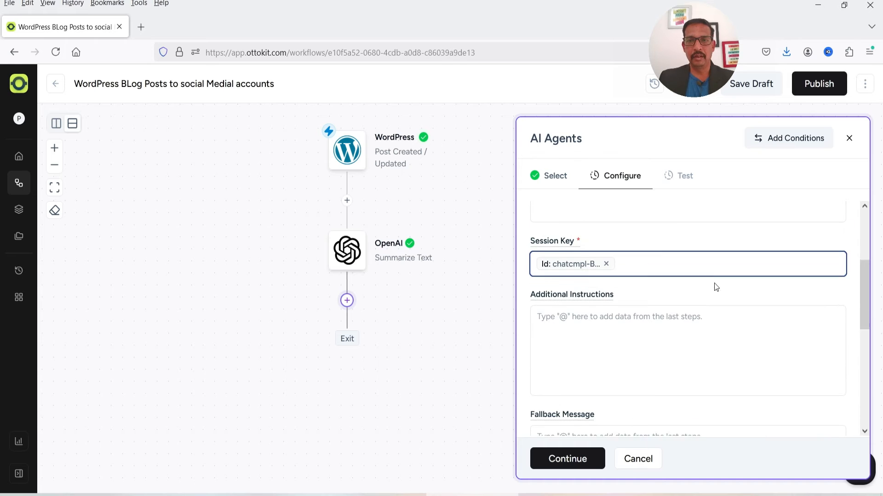
Review the AI agent's optional fallback and max-run fields, leave them blank, and continue to testing
scroll(644, 303, "down", 3)
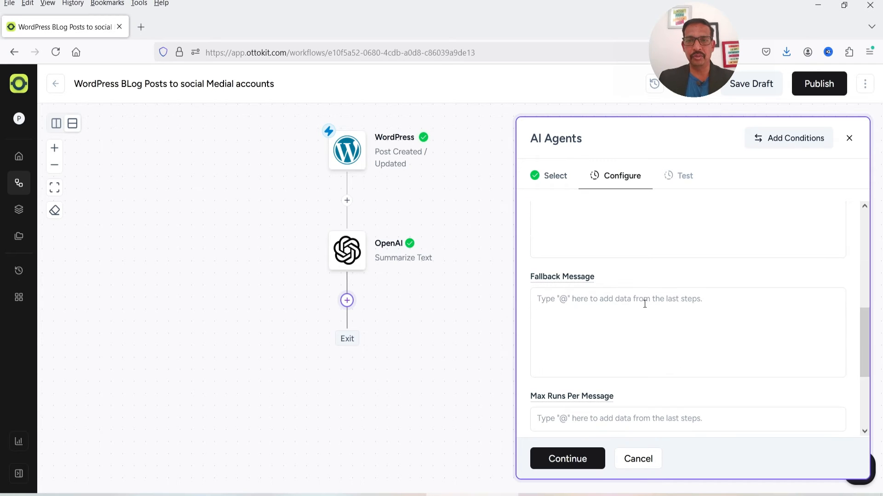
scroll(643, 294, "down", 3)
left_click(639, 280)
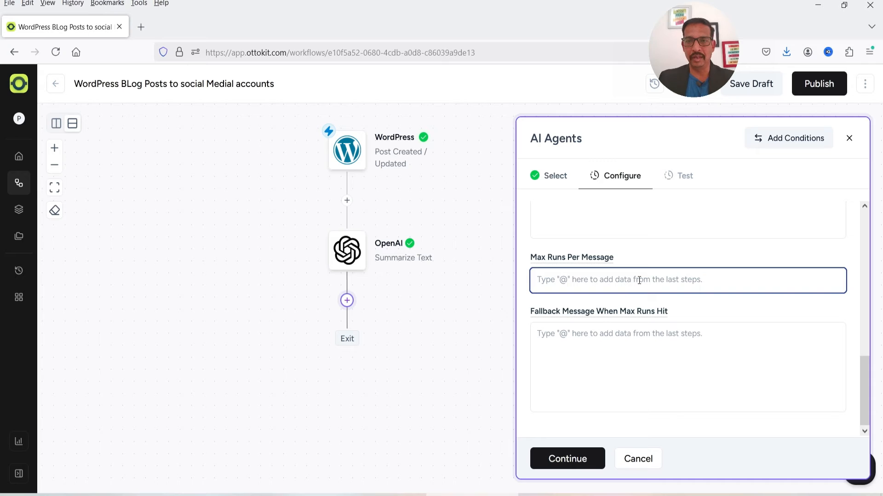
left_click(620, 329)
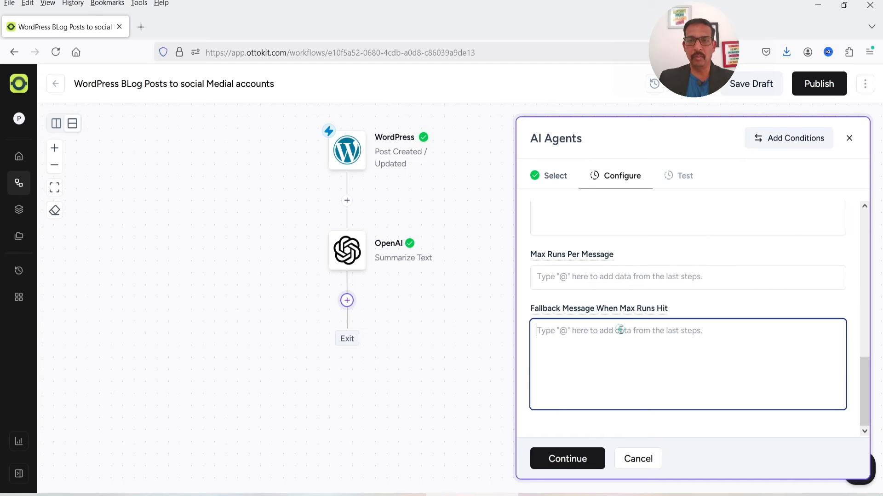
left_click(611, 307)
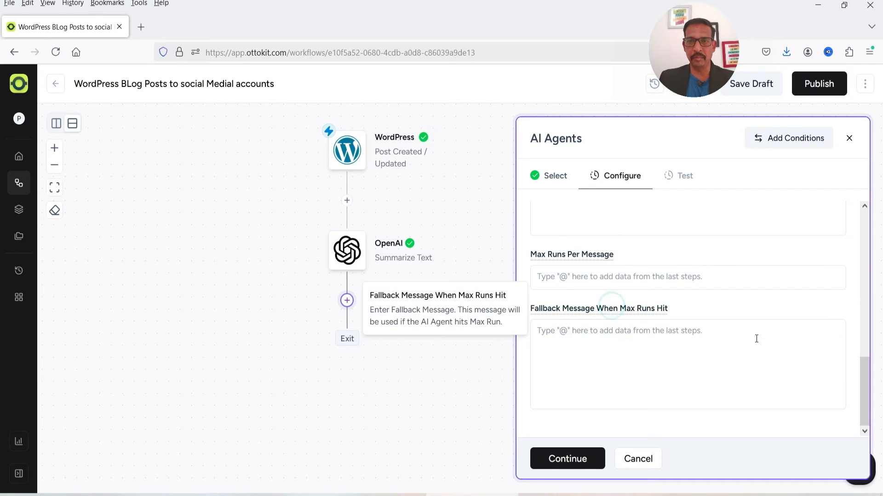
left_click(575, 461)
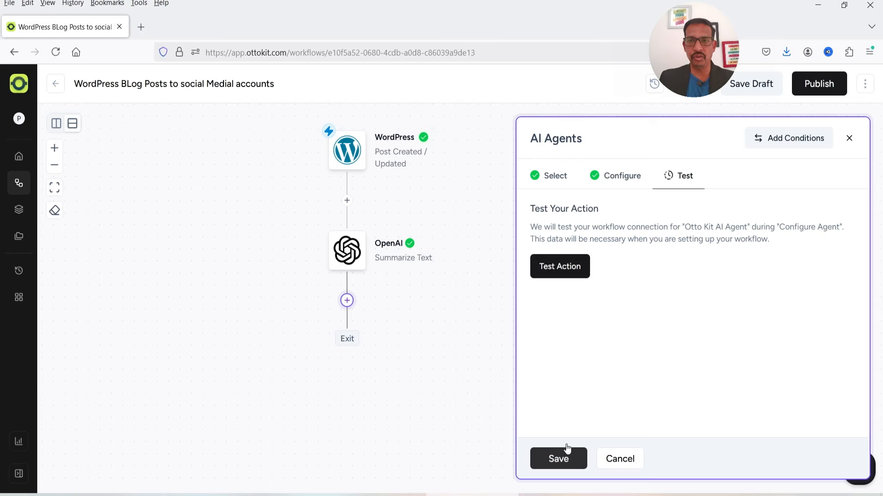
Test the AI Agents Configure Agent action, review the returned response, and save the action
left_click(560, 272)
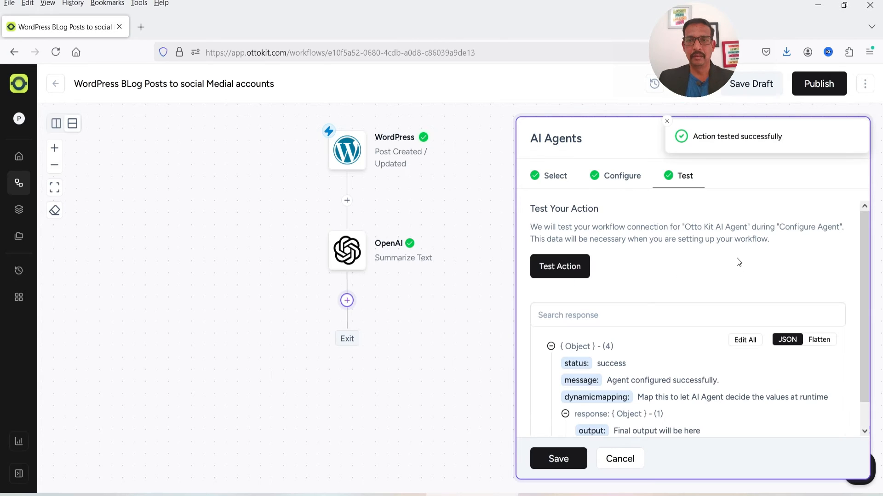
scroll(727, 296, "down", 1)
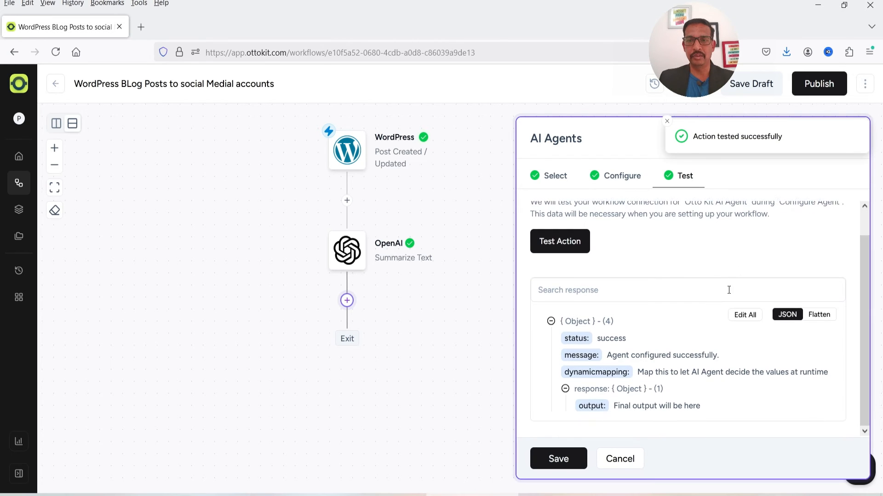
left_click(557, 459)
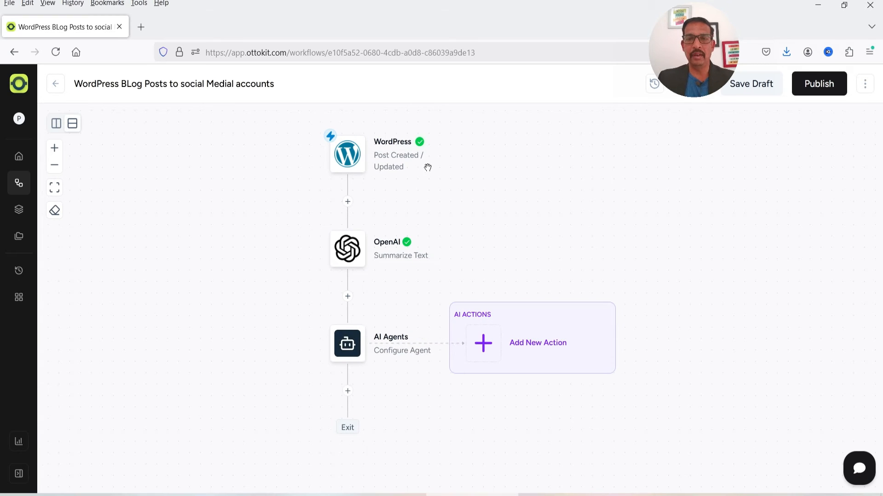
Add a Facebook Pages action to the agent's AI Actions with Create Post On Page as its event
left_click(481, 346)
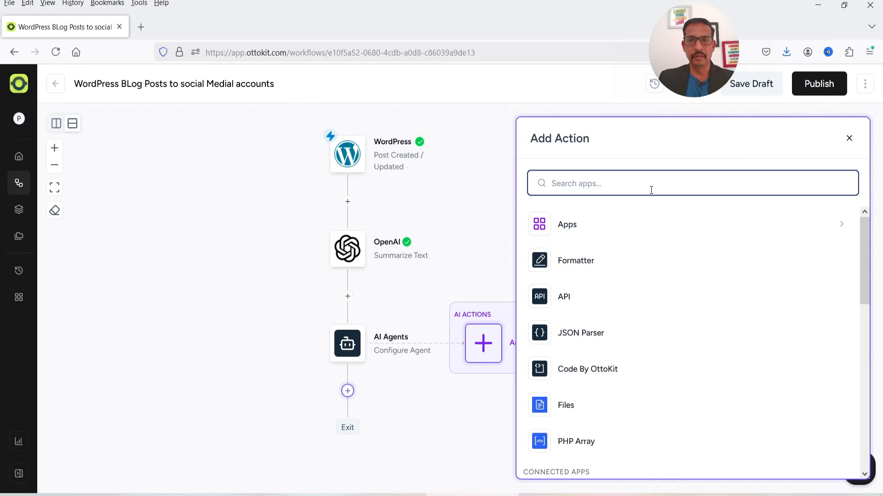
type("face")
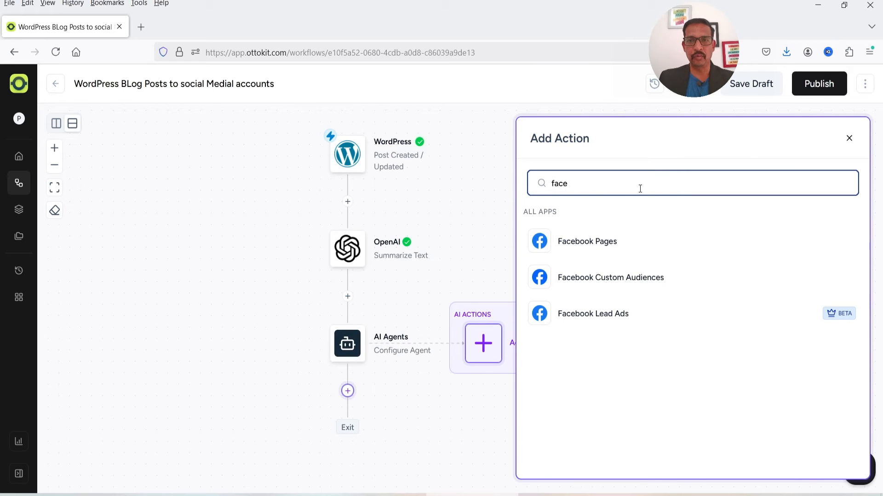
left_click(600, 240)
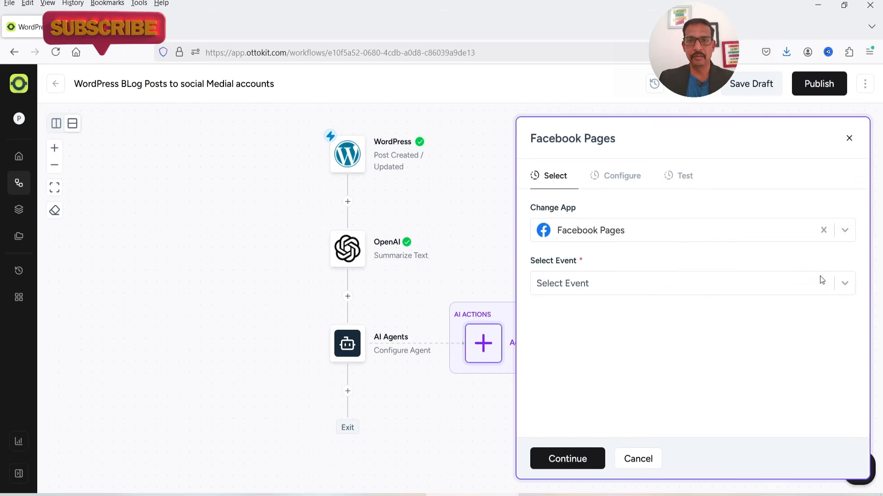
left_click(590, 287)
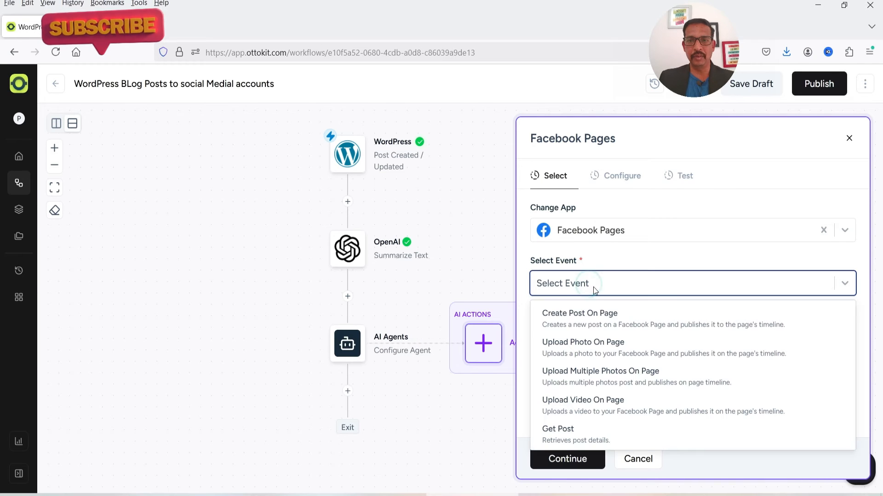
left_click(595, 322)
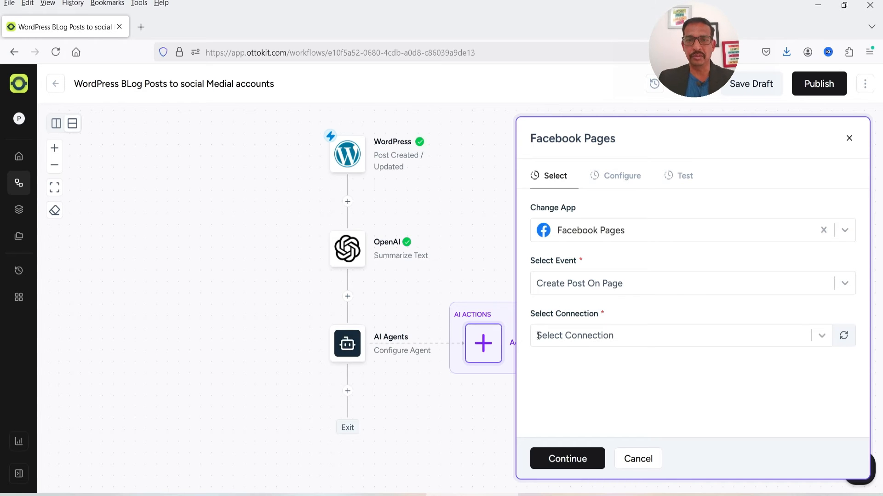
Use the second existing Facebook Pages connection for the Create Post On Page action and continue to its configuration
left_click(585, 338)
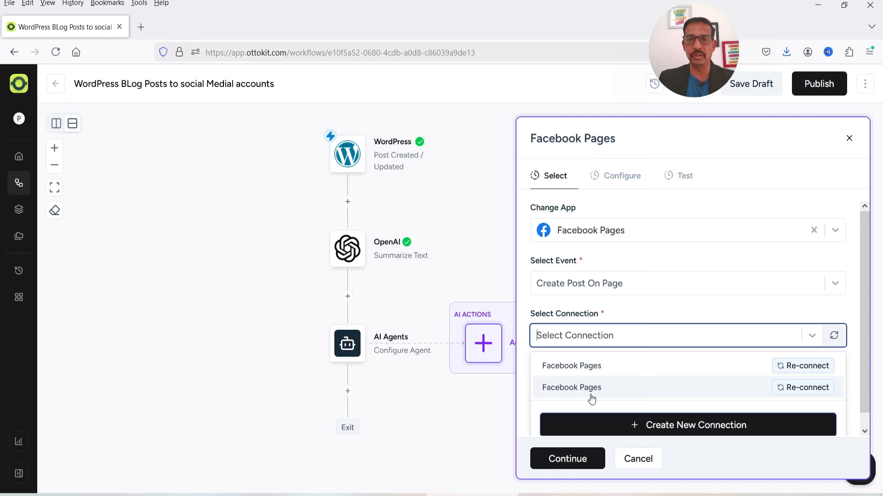
left_click(597, 371)
left_click(597, 335)
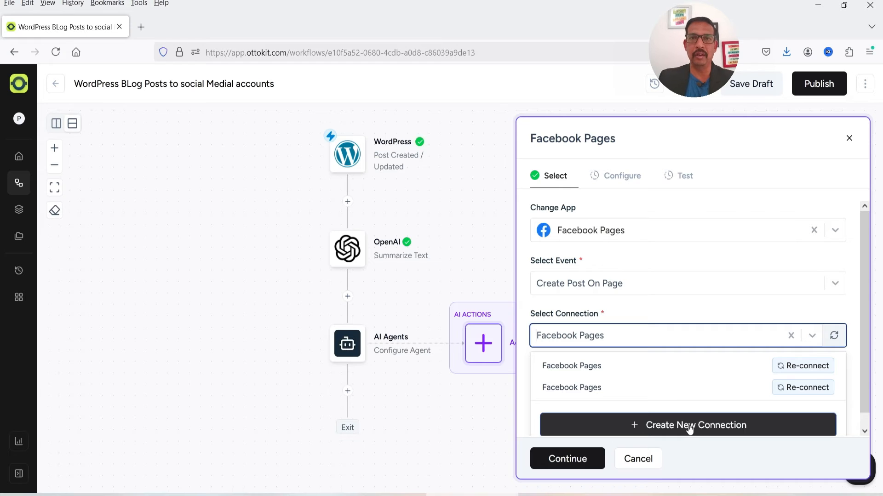
left_click(600, 387)
left_click(571, 459)
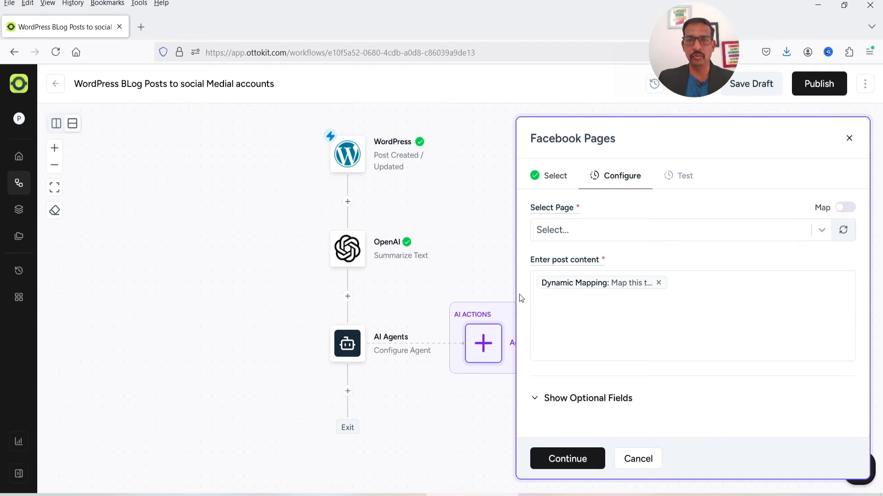
Choose Free Trial Plans as the page and replace the post content with Choices 0 Message Content from the Summarize Text step
left_click(584, 232)
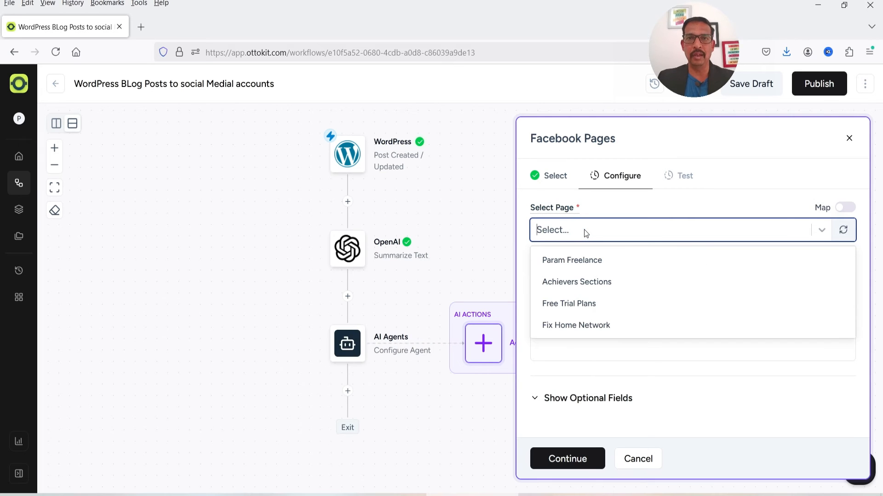
left_click(578, 306)
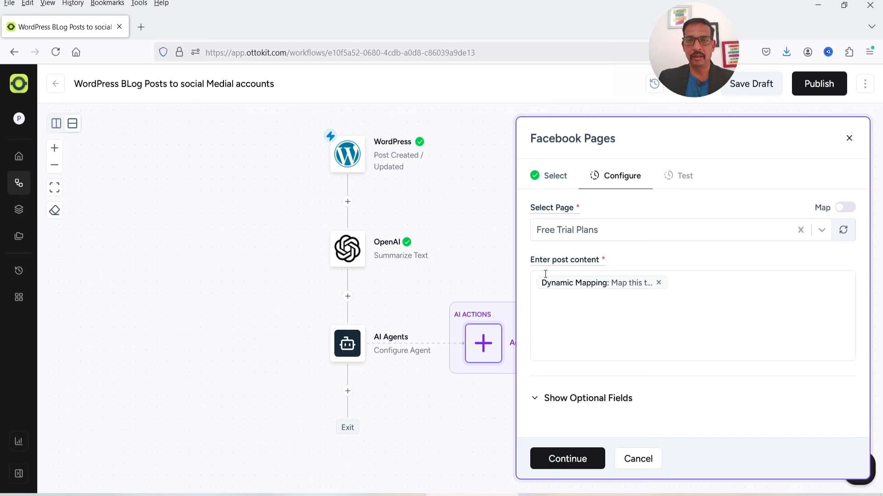
left_click(659, 283)
left_click(557, 282)
type("@")
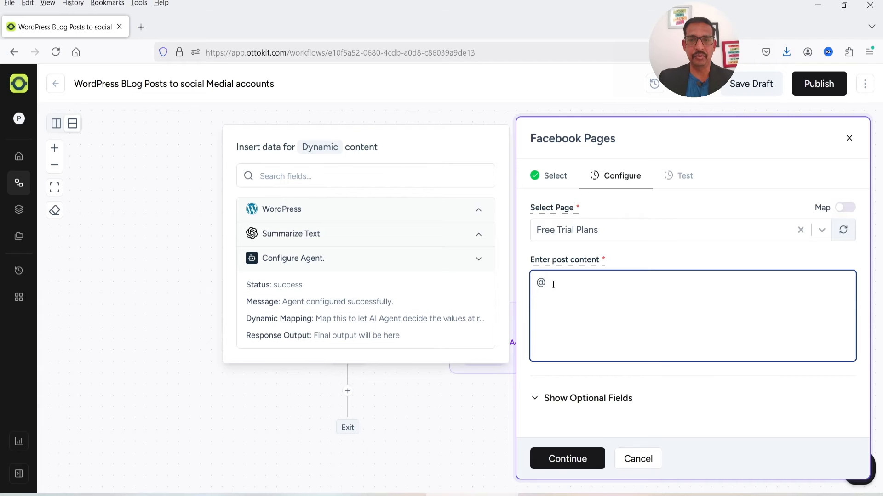
left_click(343, 232)
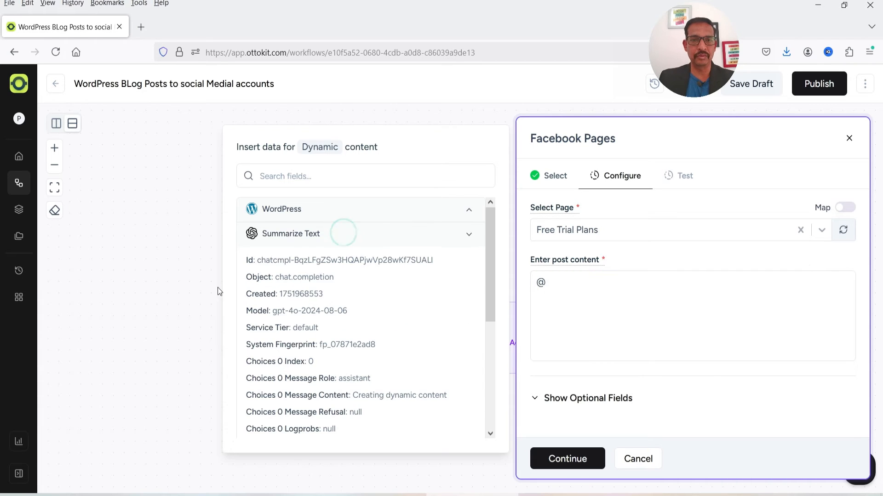
left_click(399, 397)
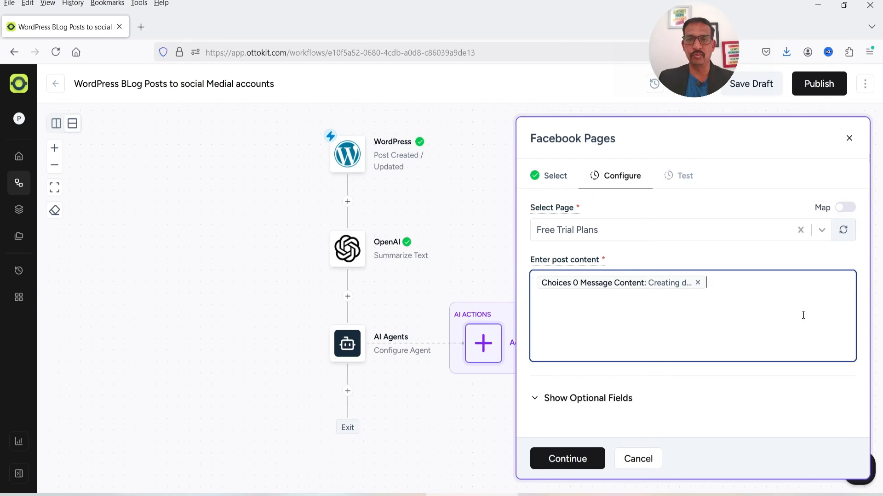
Reveal the optional fields and map the WordPress Permalink to Add Link URL
left_click(536, 398)
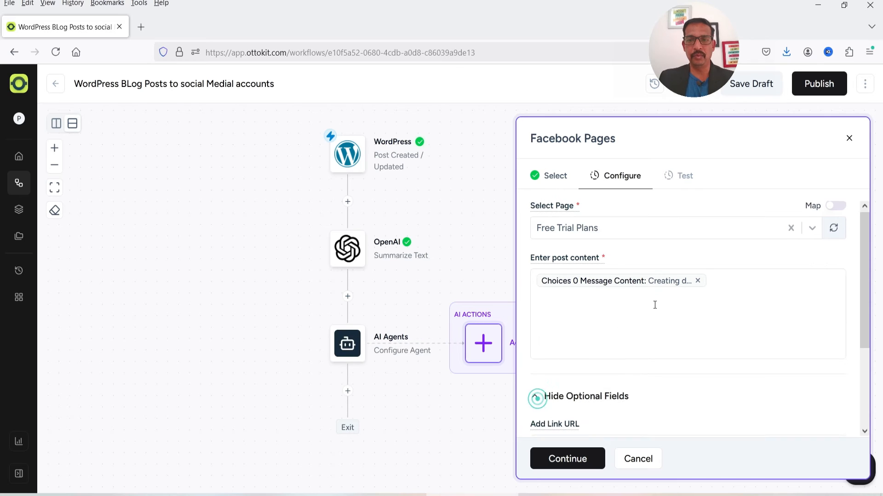
left_click(565, 331)
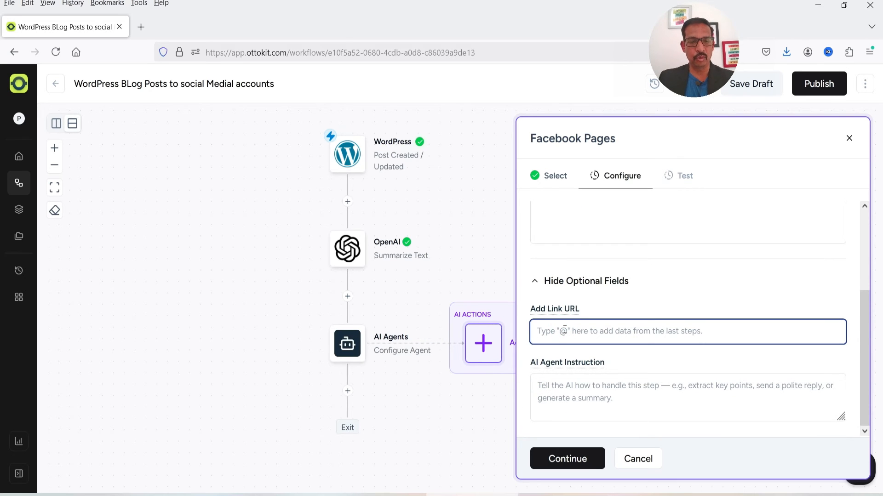
type("@")
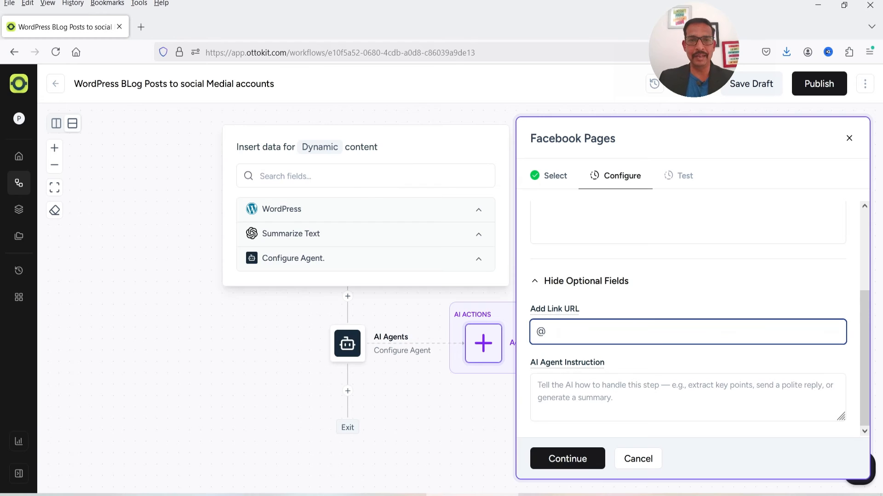
left_click(478, 210)
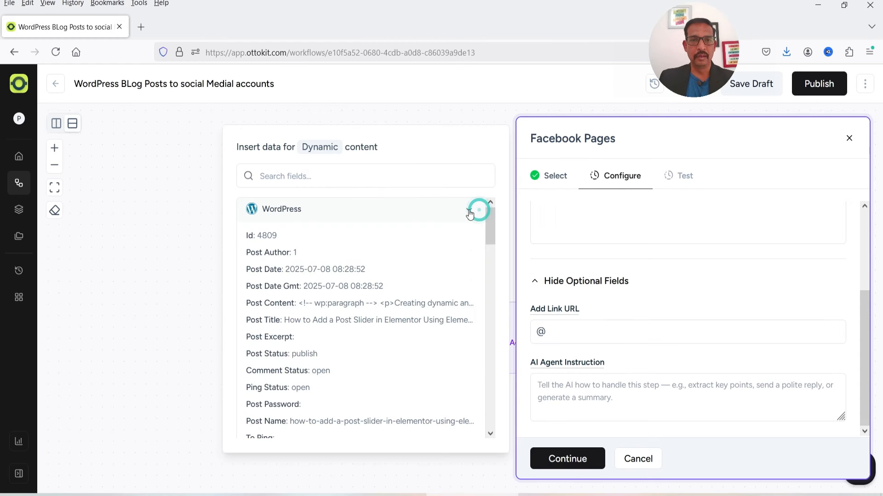
left_click_drag(493, 223, 490, 291)
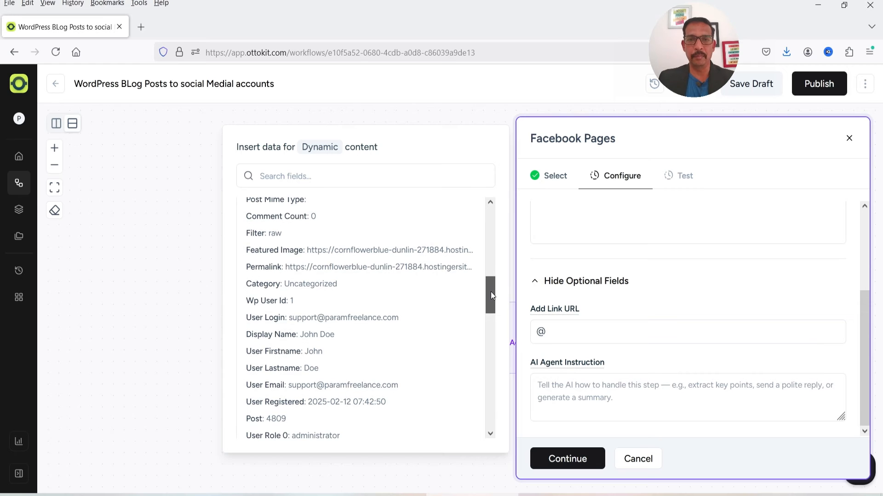
left_click(337, 267)
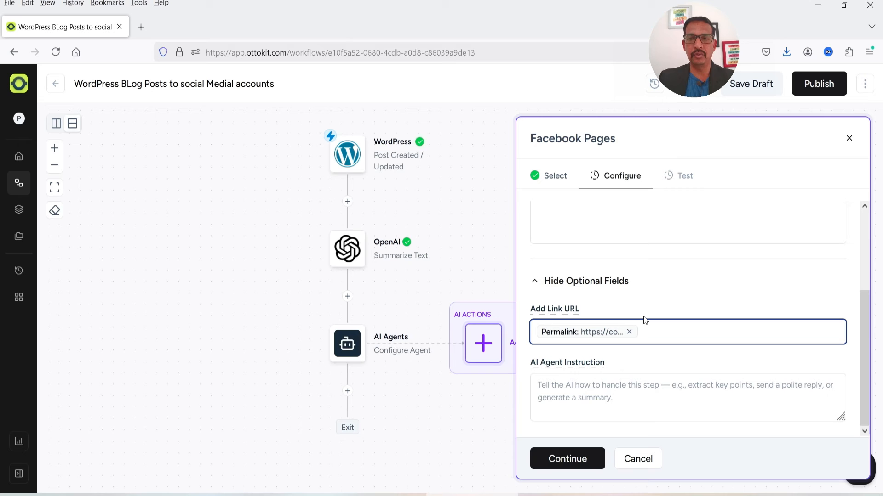
Leave the AI Agent Instruction blank and test the Facebook Pages action
left_click(595, 382)
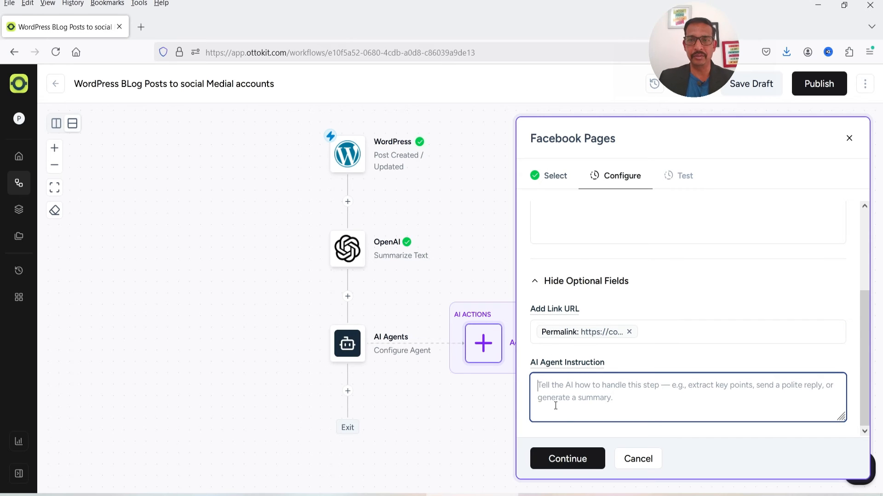
left_click(566, 458)
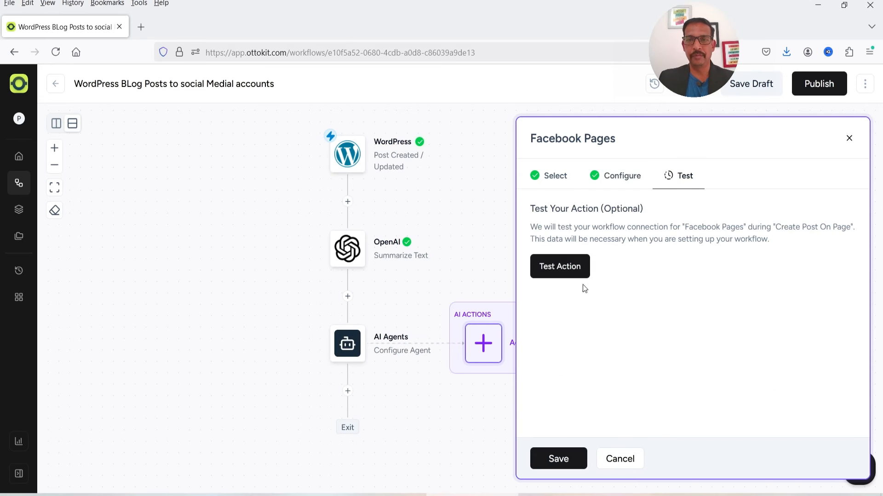
left_click(570, 274)
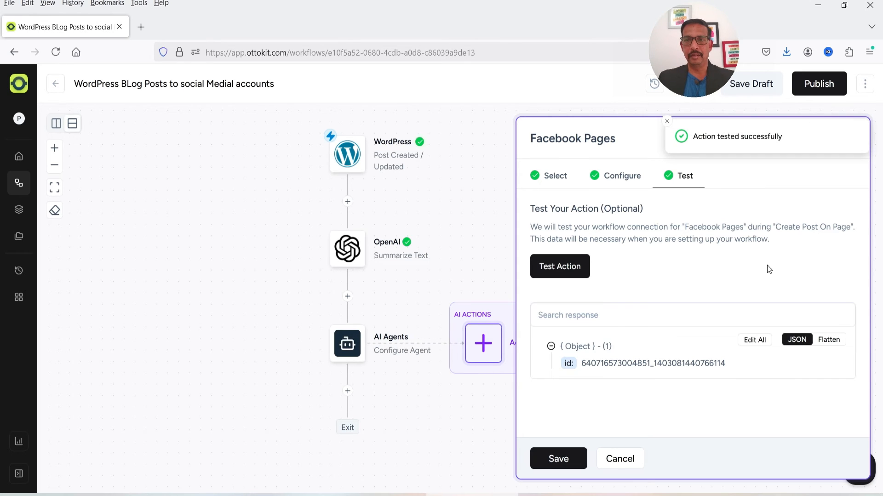
Open the Free Trial Plans page on Facebook in a new browser tab and examine its latest post
left_click(147, 26)
type("f")
key("Return")
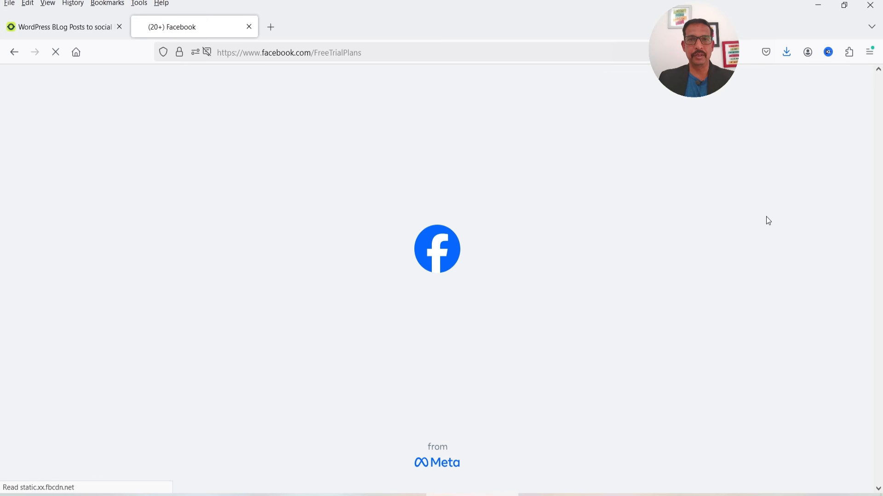
scroll(787, 205, "down", 5)
scroll(787, 202, "down", 3)
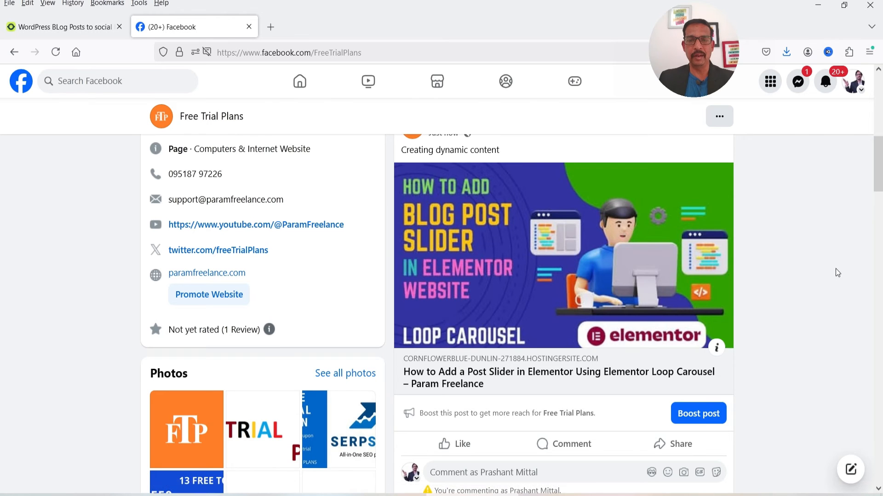
scroll(835, 268, "up", 2)
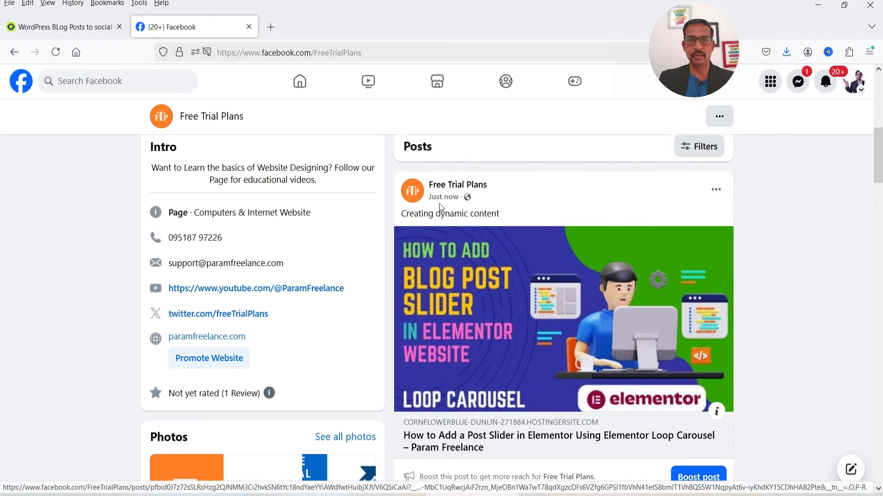
mouse_move(454, 202)
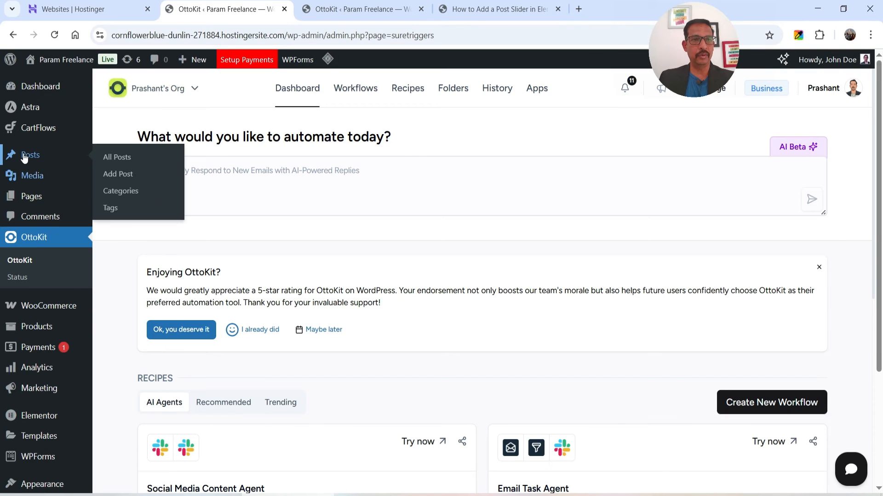
Review the WordPress posts list and the published post slider article, and compare the article with the Facebook post's text
left_click(25, 156)
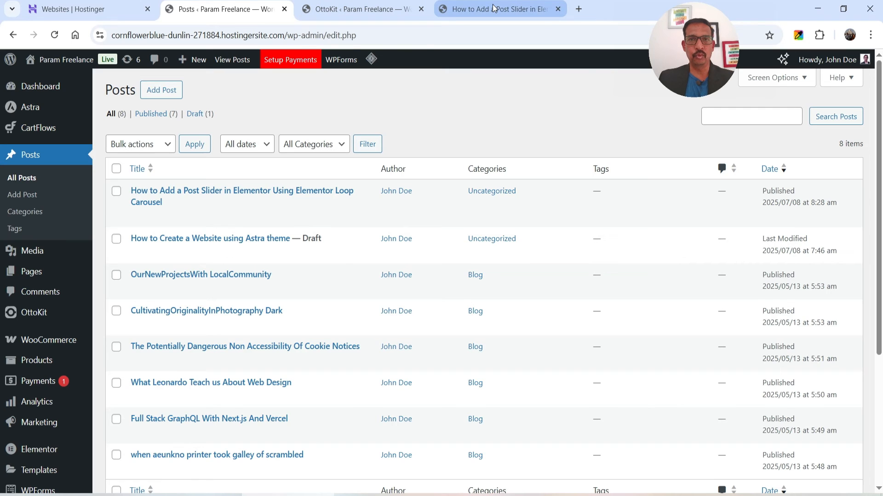
left_click(493, 8)
scroll(556, 220, "down", 4)
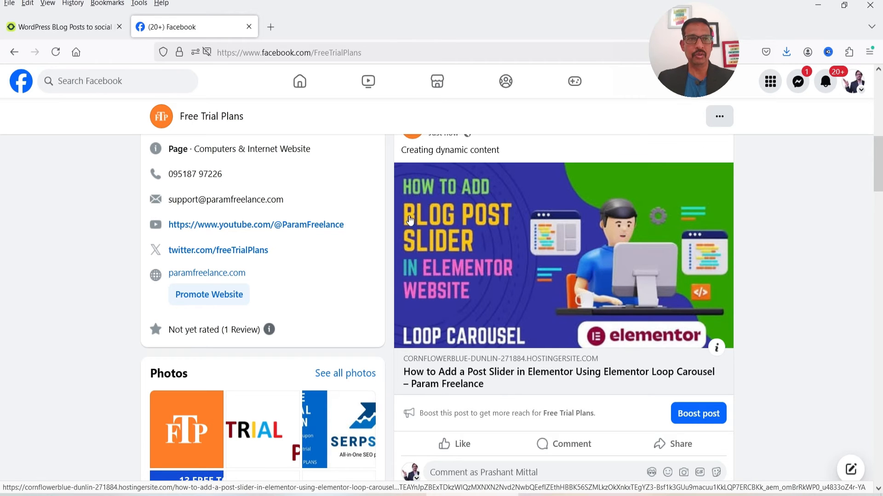
triple_click(404, 151)
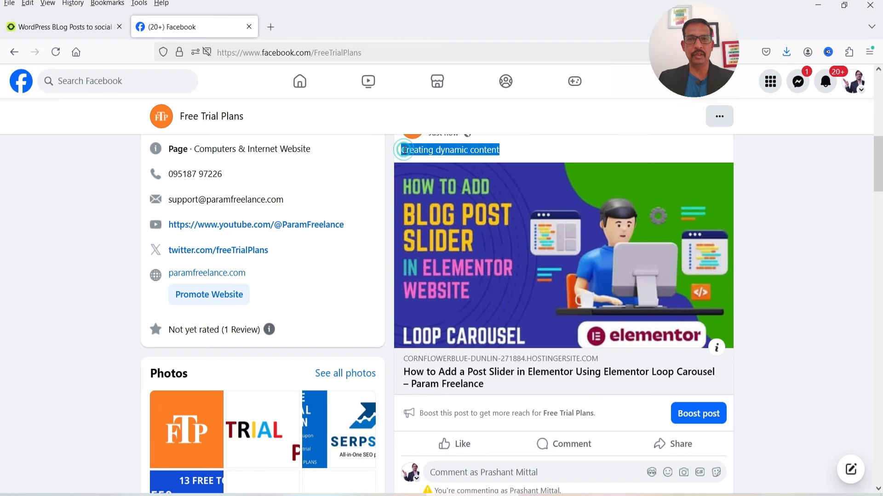
Return to the OttoKit workflow and save the Facebook Pages action
left_click(92, 35)
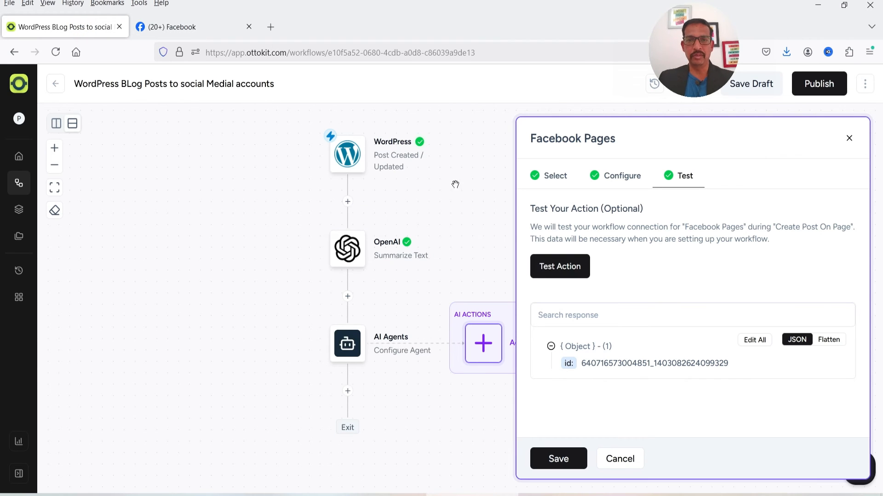
left_click(558, 460)
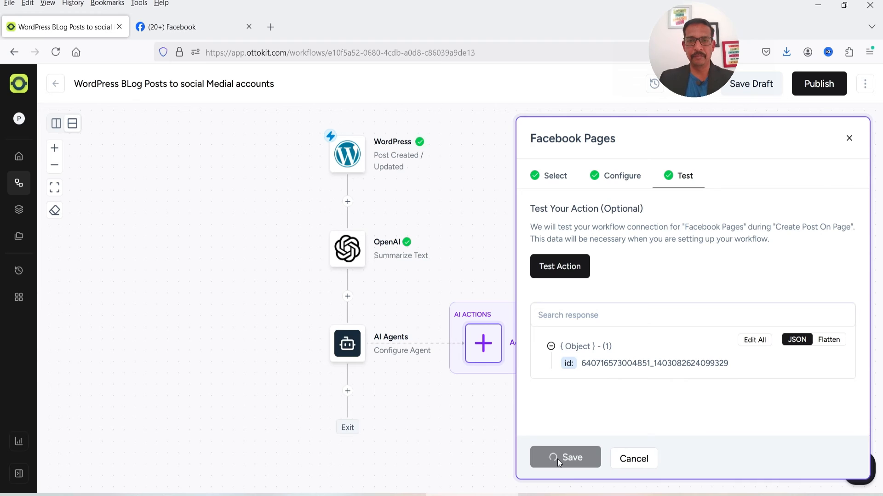
Add a LinkedIn action to the agent's AI Actions with Share an Article or URL as its event
left_click(533, 377)
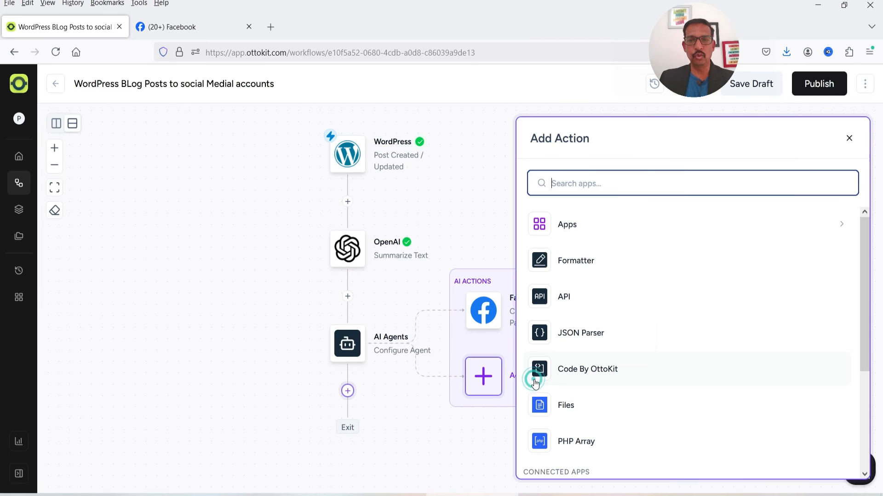
type("lin")
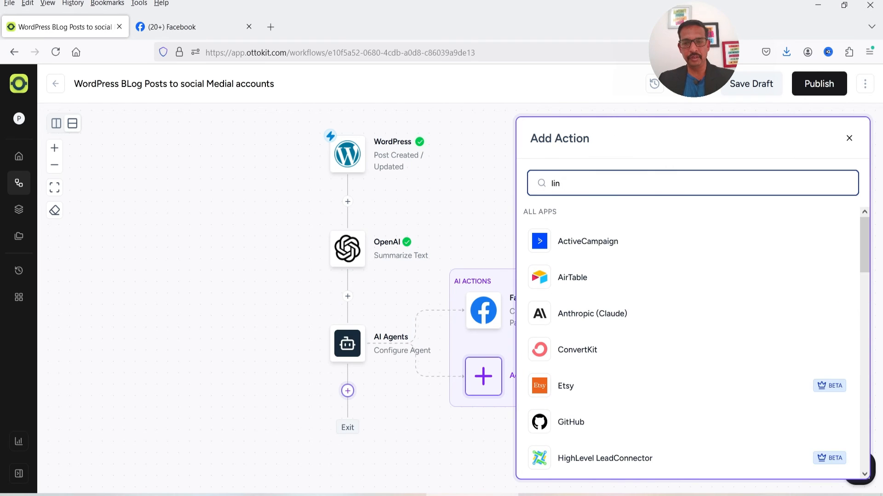
type("k")
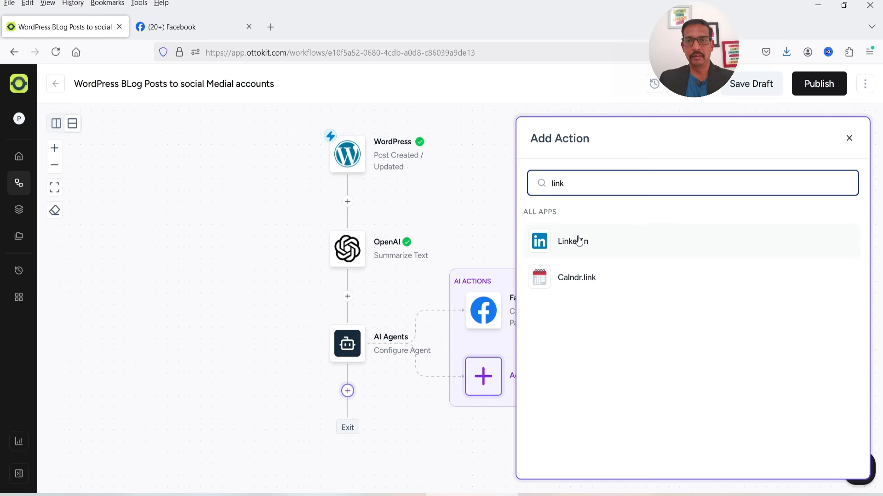
left_click(578, 241)
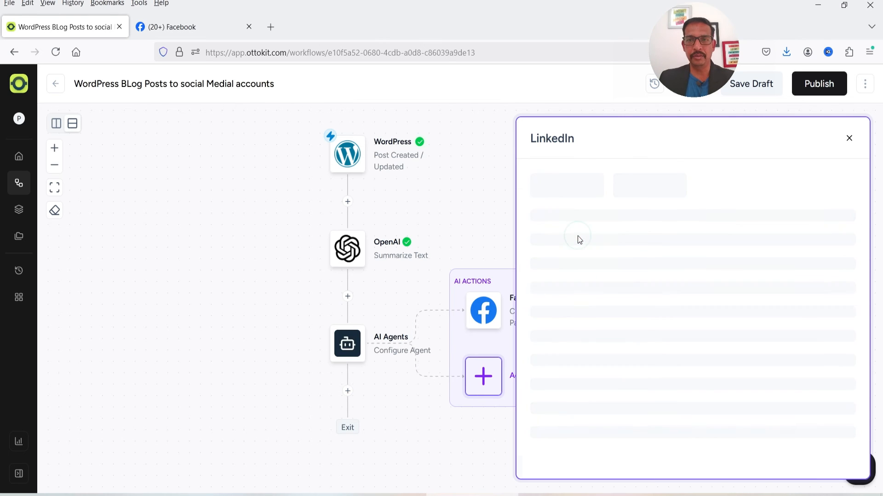
left_click(577, 284)
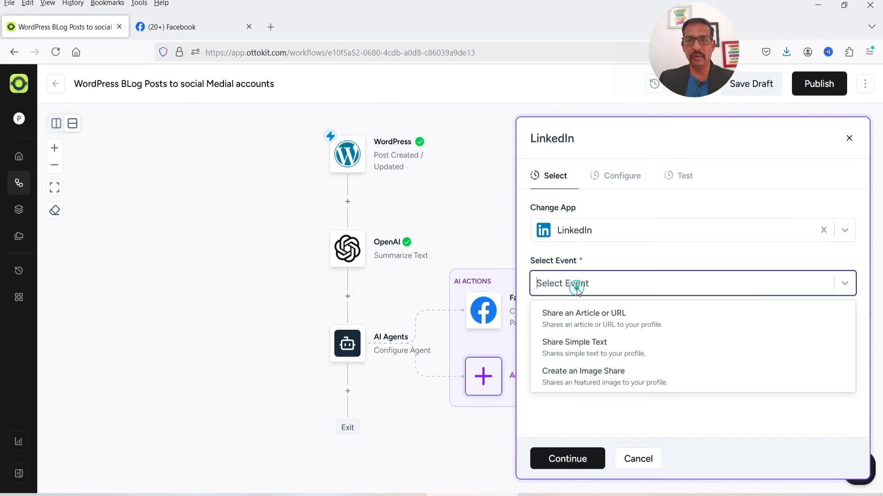
left_click(599, 327)
Use the existing LinkedIn connection for the action and select the account owner's profile as the author
left_click(577, 340)
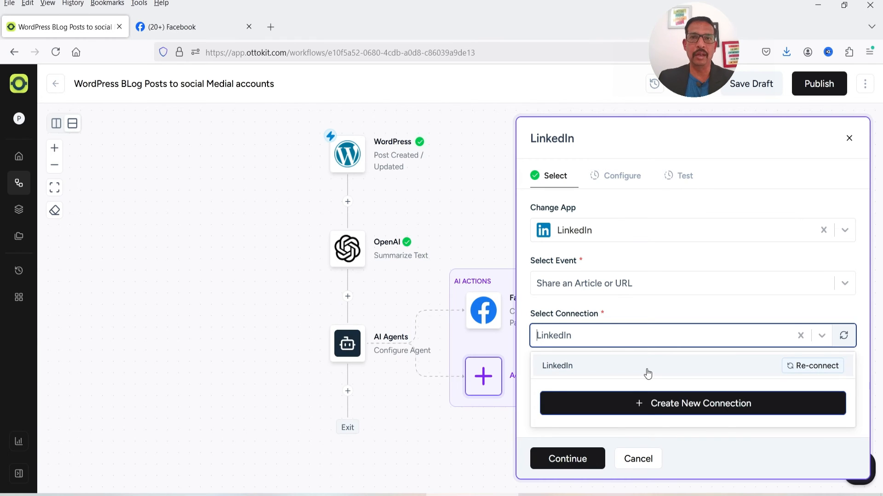
left_click(598, 371)
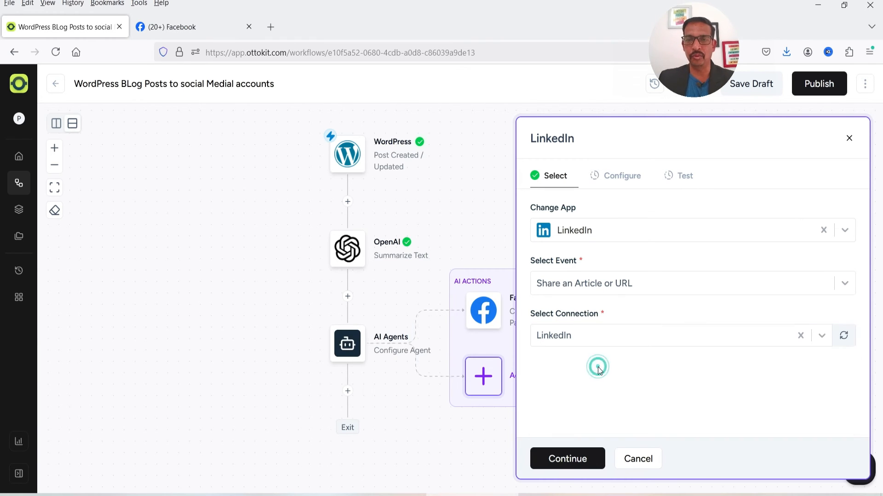
left_click(582, 459)
left_click(574, 235)
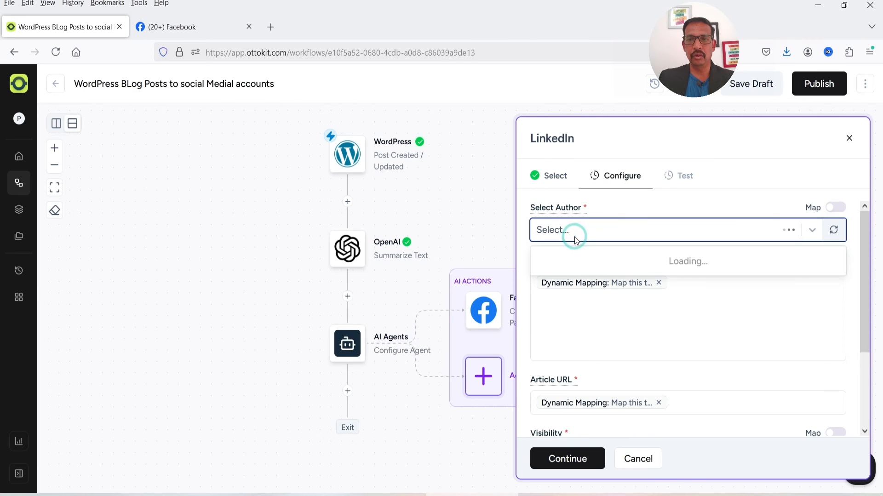
left_click(573, 260)
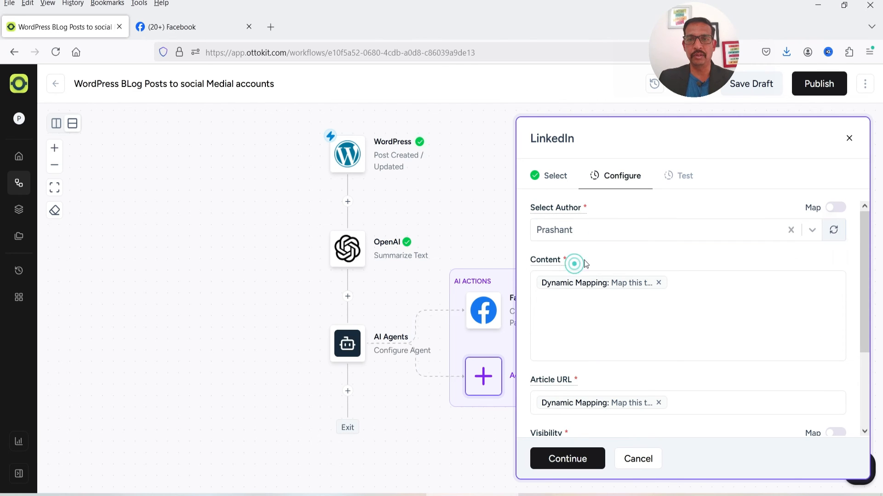
Replace the LinkedIn action's Content mapping with Choices 0 Message Content from the Summarize Text step
left_click(659, 283)
left_click(642, 292)
type("@")
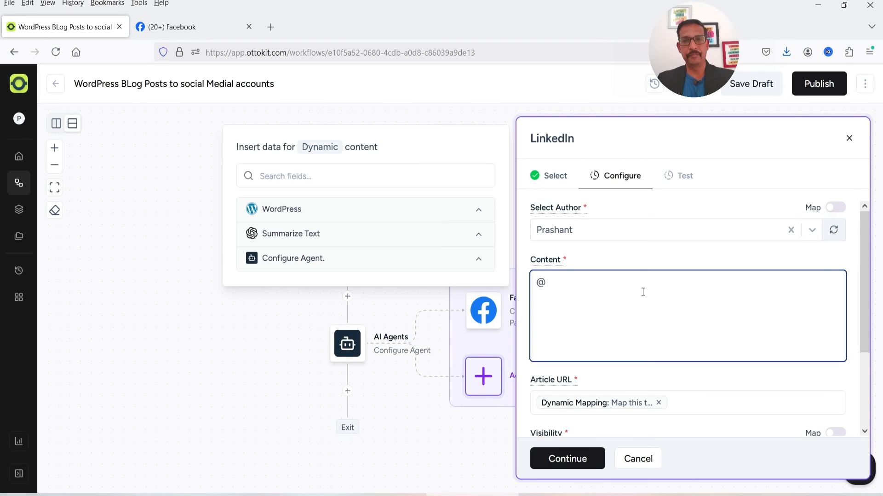
left_click(316, 239)
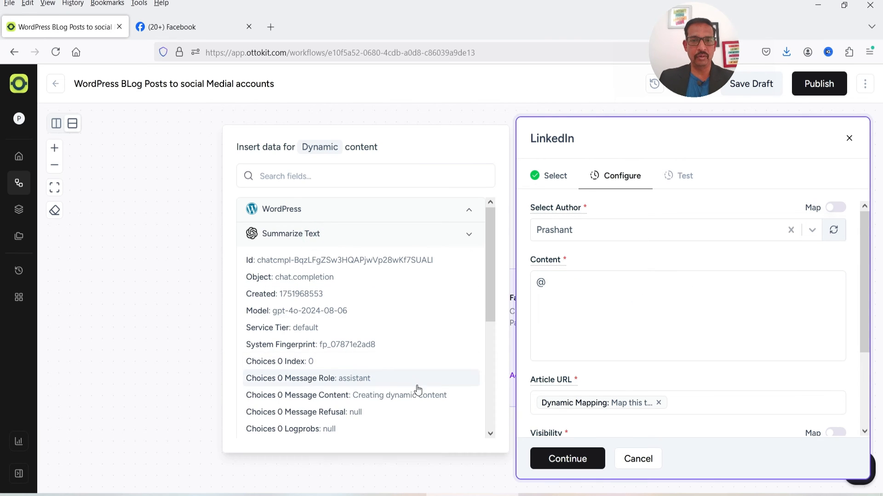
left_click(390, 396)
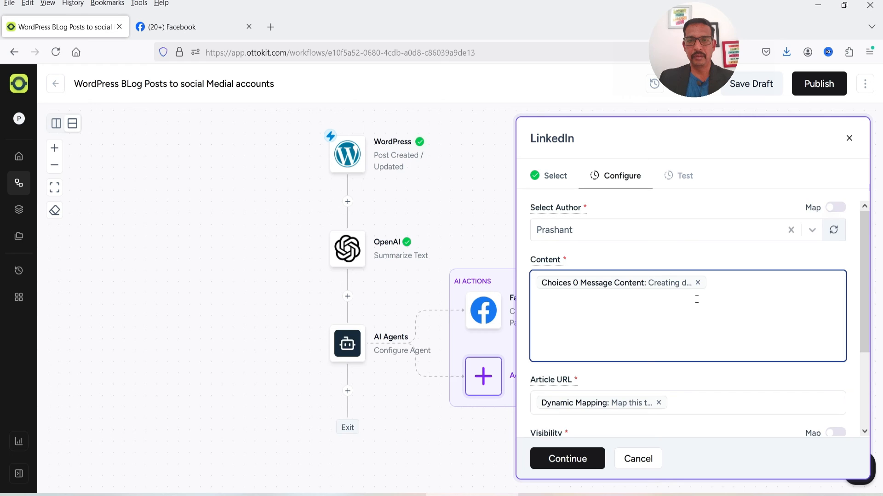
Map the Article URL to the WordPress Permalink instead of dynamic mapping and choose a Visibility option
scroll(639, 314, "down", 3)
left_click(657, 297)
left_click(588, 299)
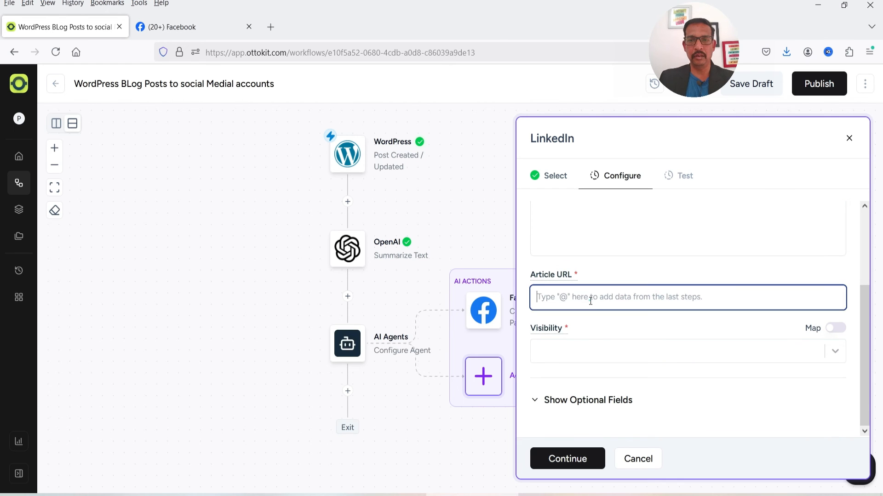
type("@")
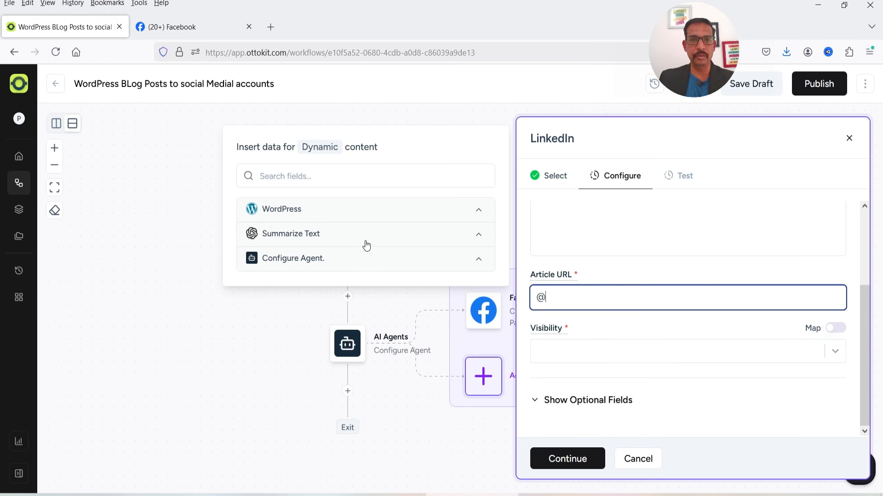
left_click(350, 208)
scroll(412, 301, "down", 10)
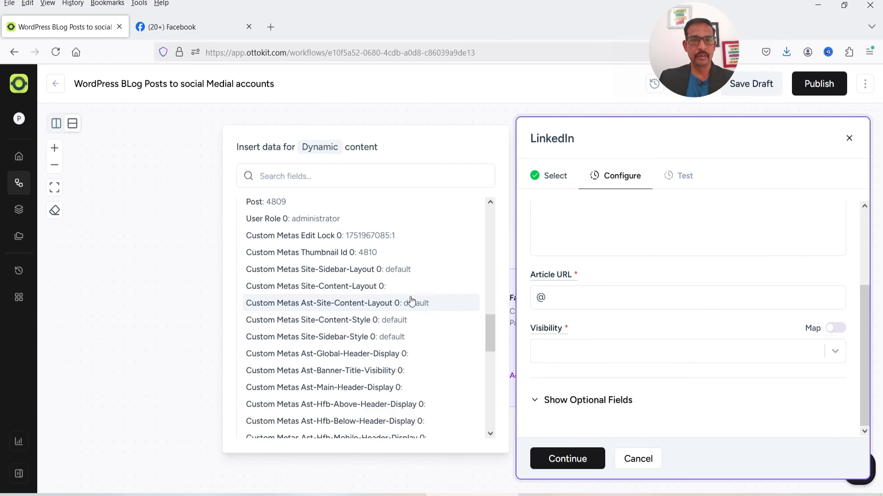
scroll(411, 302, "up", 4)
left_click(339, 230)
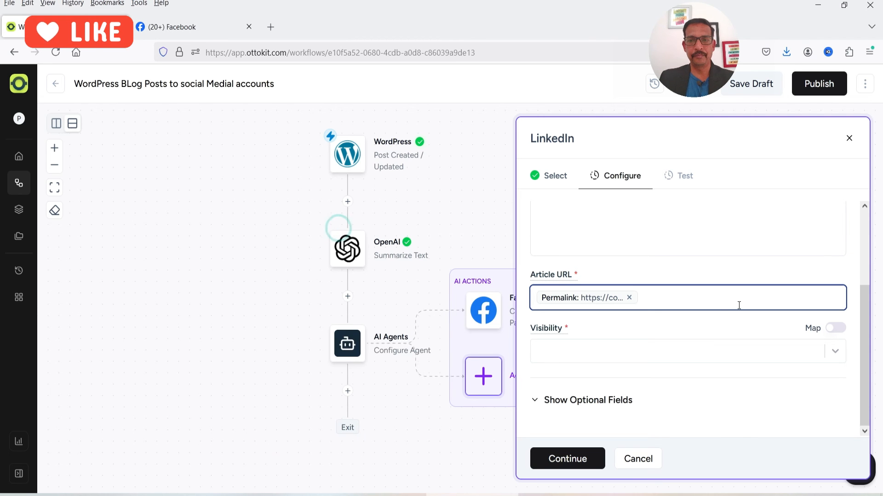
left_click(611, 345)
left_click(582, 380)
Show the optional fields and map Article Link Title to the WordPress Post Title, leaving Article Link Description empty
left_click(540, 400)
scroll(684, 310, "down", 3)
scroll(683, 309, "down", 1)
left_click(572, 276)
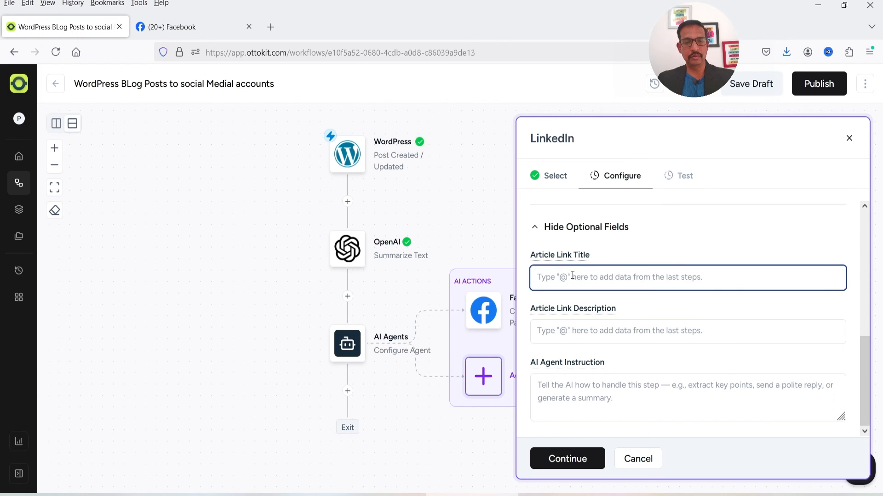
type("@")
left_click(333, 216)
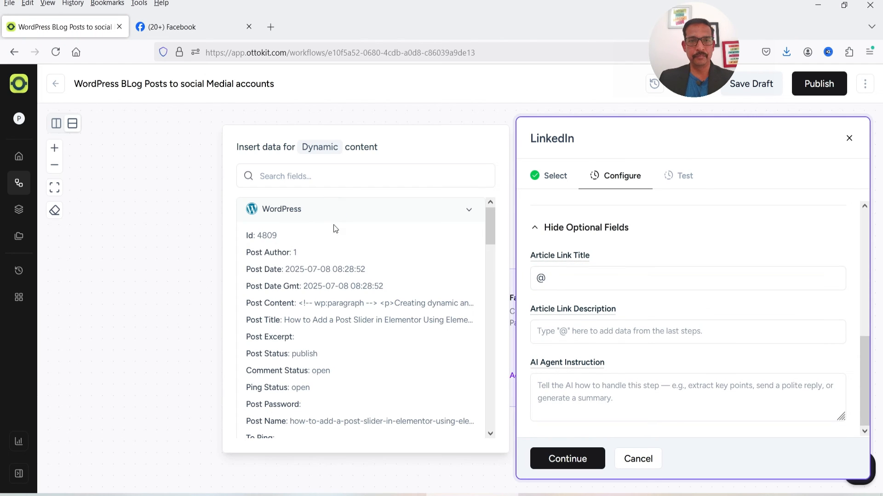
scroll(416, 301, "down", 2)
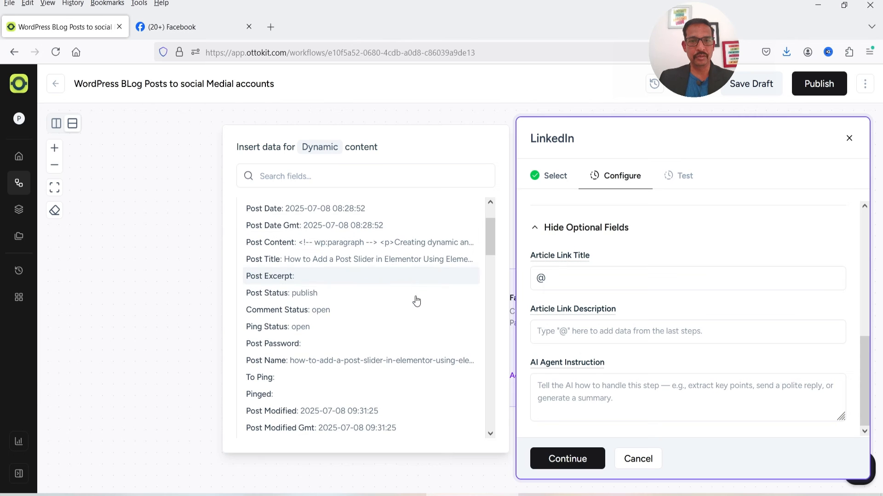
left_click(301, 260)
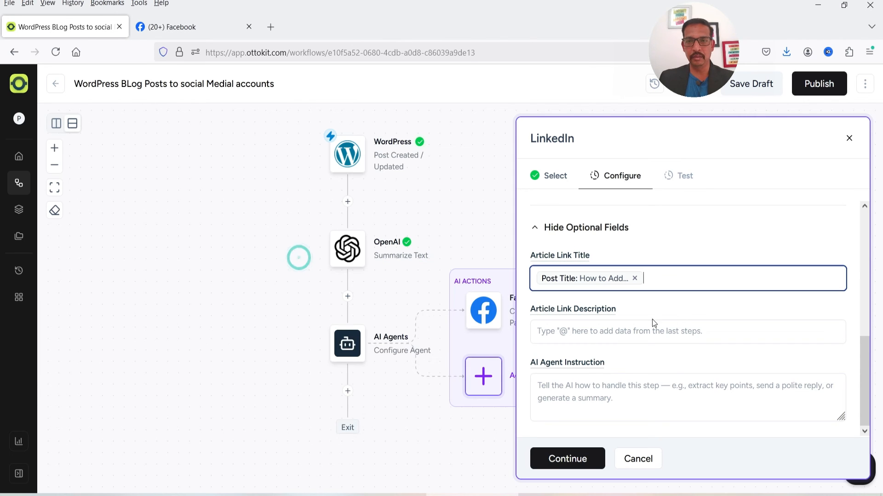
left_click(627, 322)
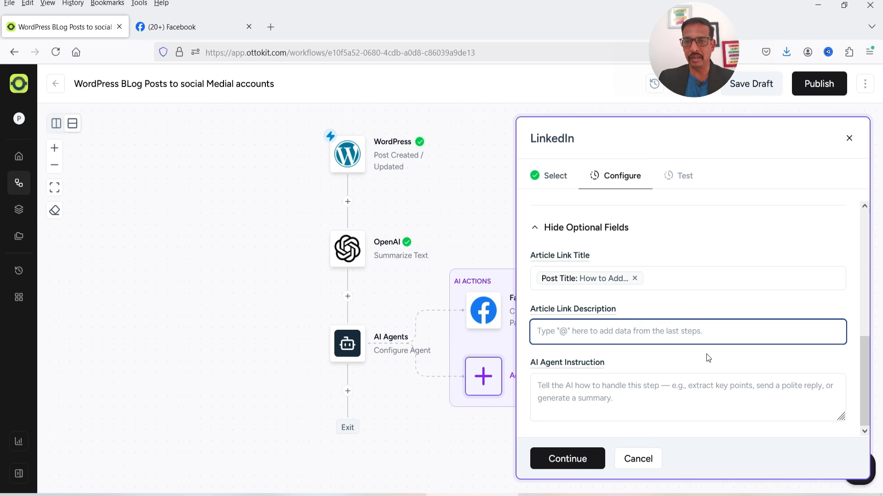
scroll(693, 266, "up", 3)
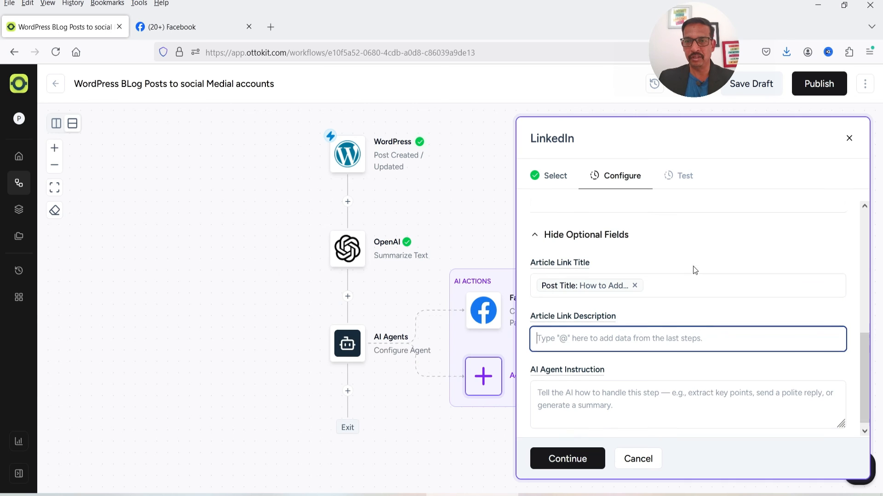
Finish configuring the LinkedIn action, run its test, and save it
left_click(536, 469)
left_click(594, 277)
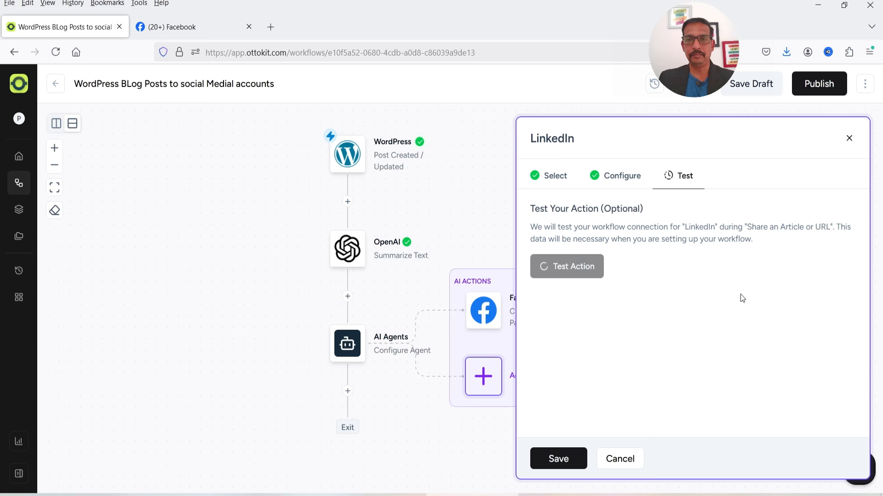
left_click(578, 458)
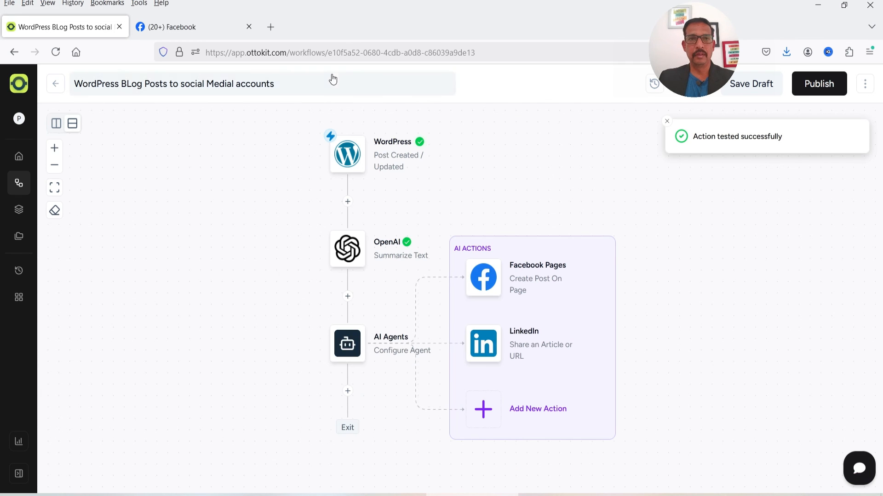
Open LinkedIn in a new browser tab and compare the shared post with the published WordPress article
left_click(271, 27)
type("link")
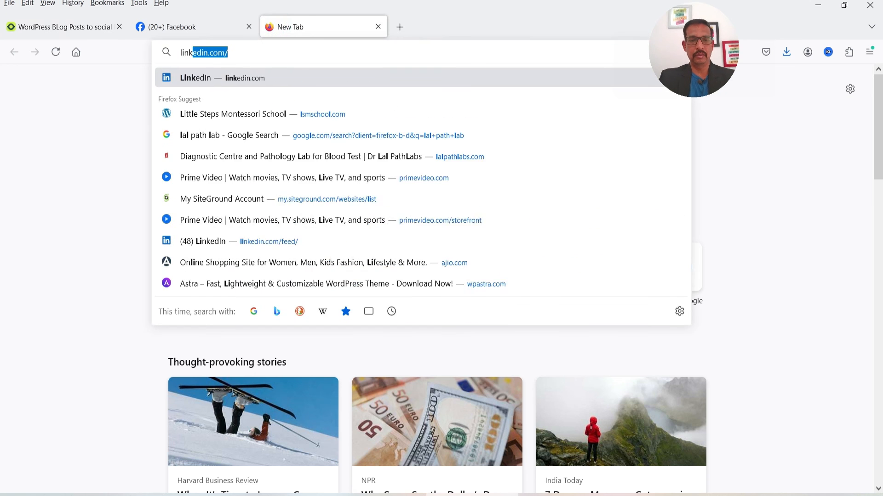
key("Return")
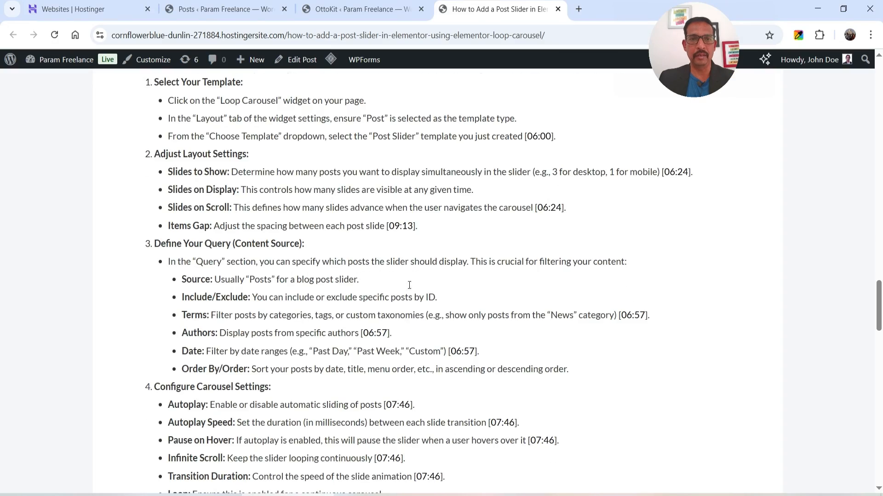
scroll(409, 285, "up", 15)
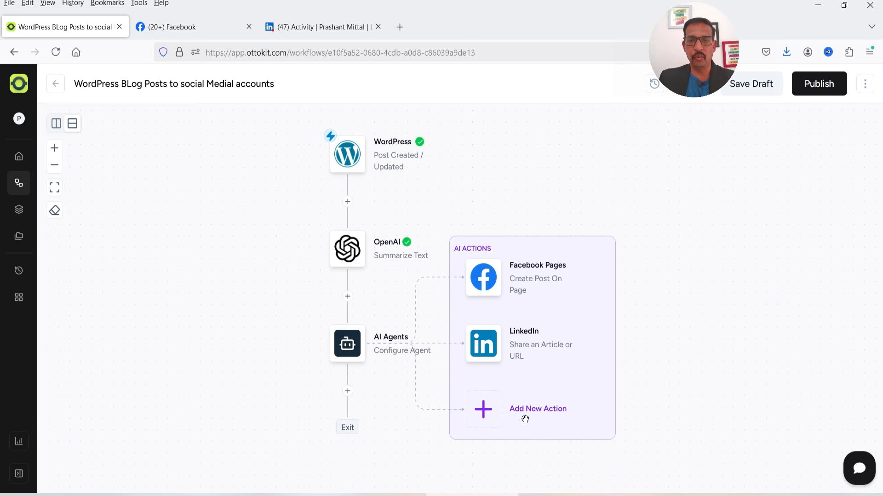
Search the apps available as new AI actions for "twi" and "insta", and leave without adding one
left_click(490, 417)
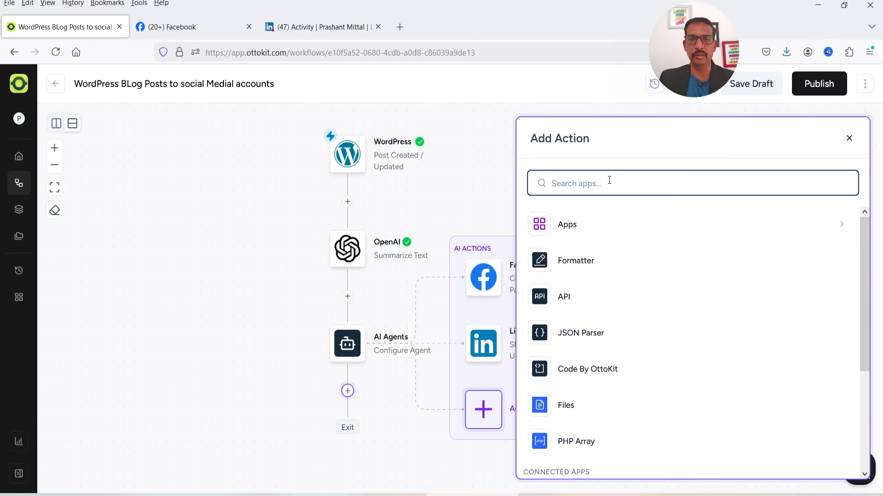
type("twi")
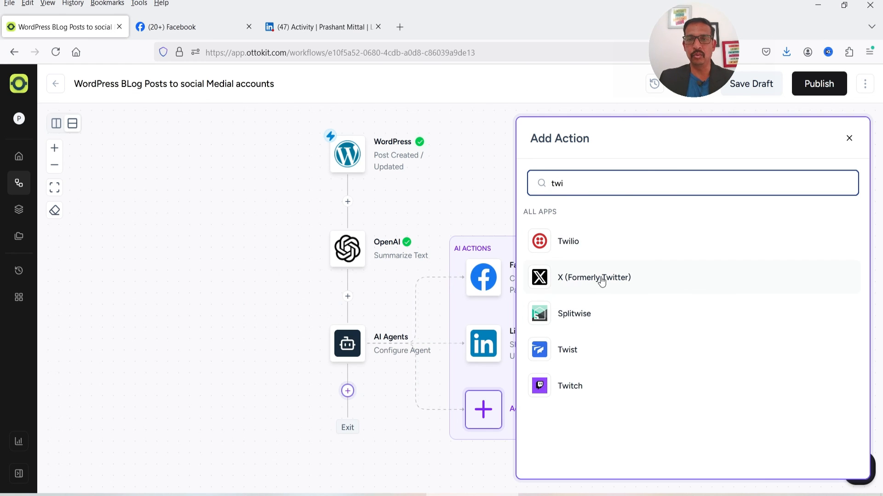
double_click(580, 183)
key("BackSpace")
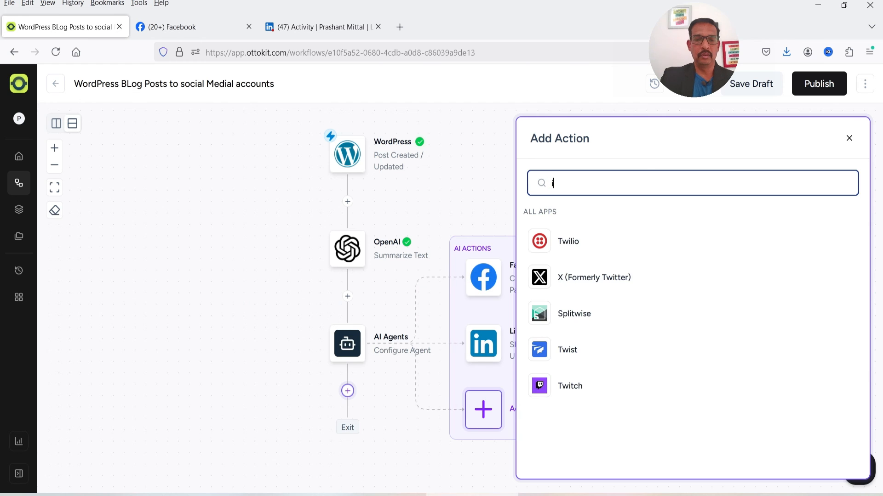
type("insta")
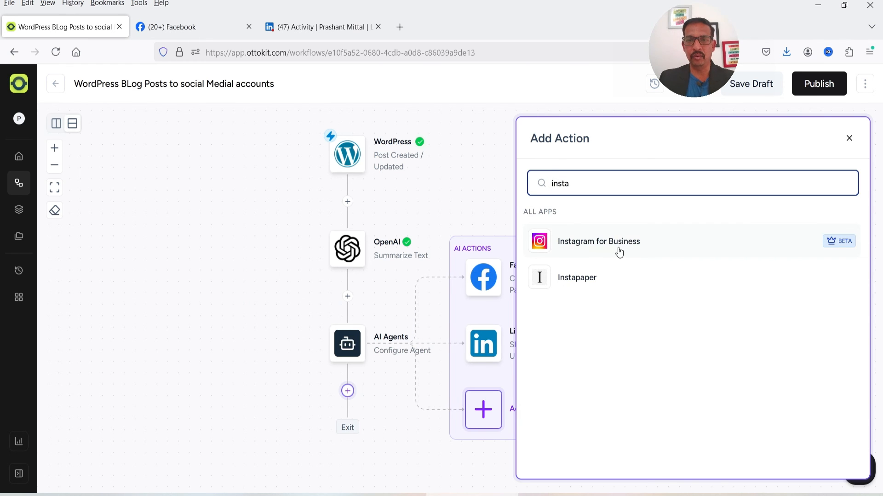
double_click(578, 176)
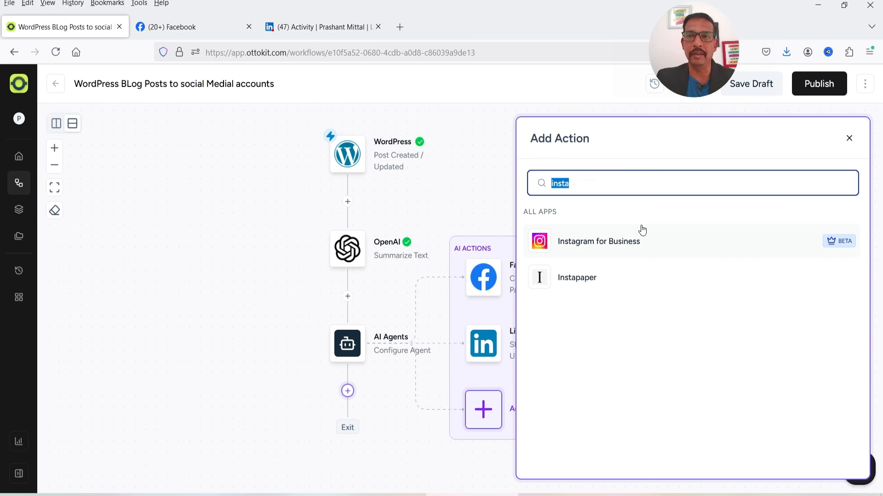
key("Escape")
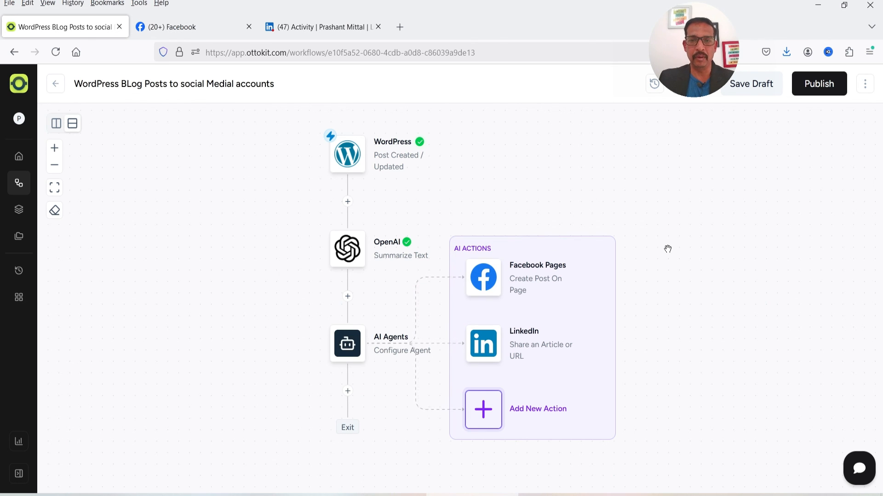
Publish the WordPress-to-social-media workflow and go to the workflows list
left_click(817, 90)
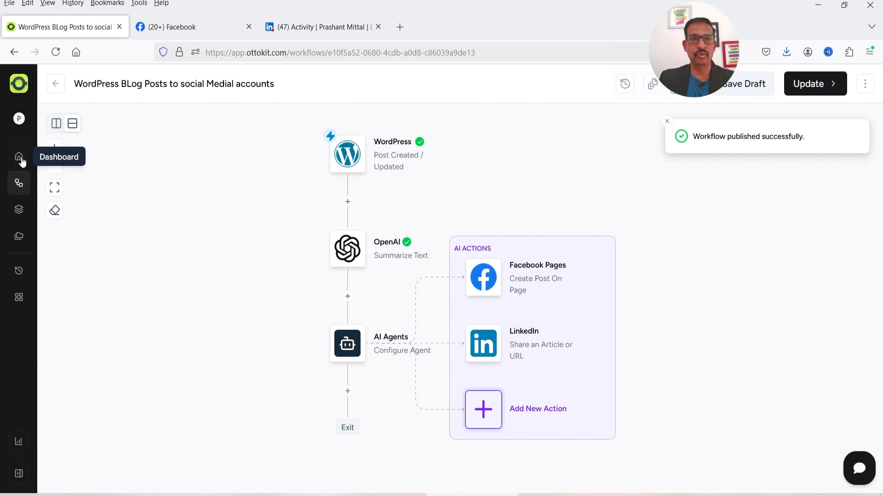
left_click(28, 191)
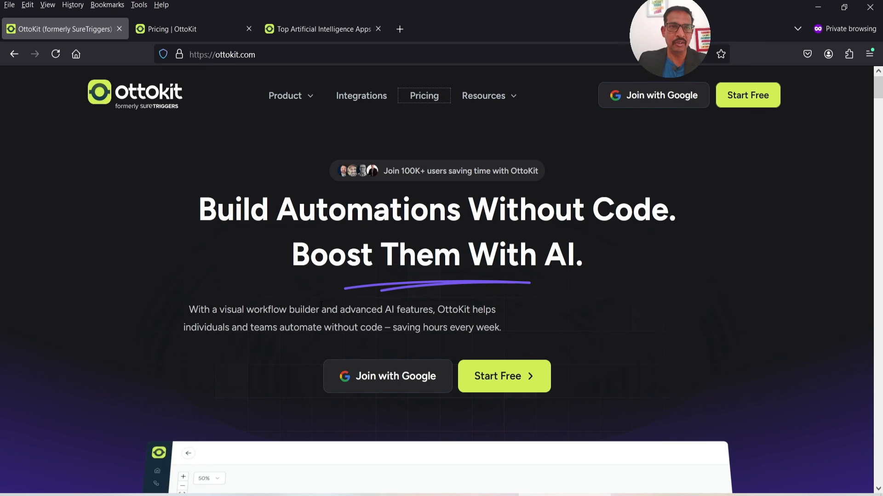
Switch to the OttoKit pricing page and examine the Pro, Business and Business Plus plans
key("ctrl+Tab")
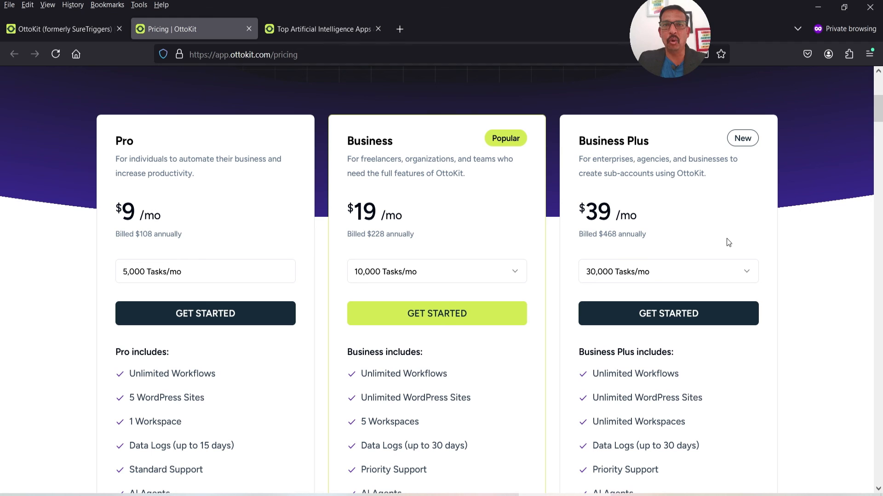